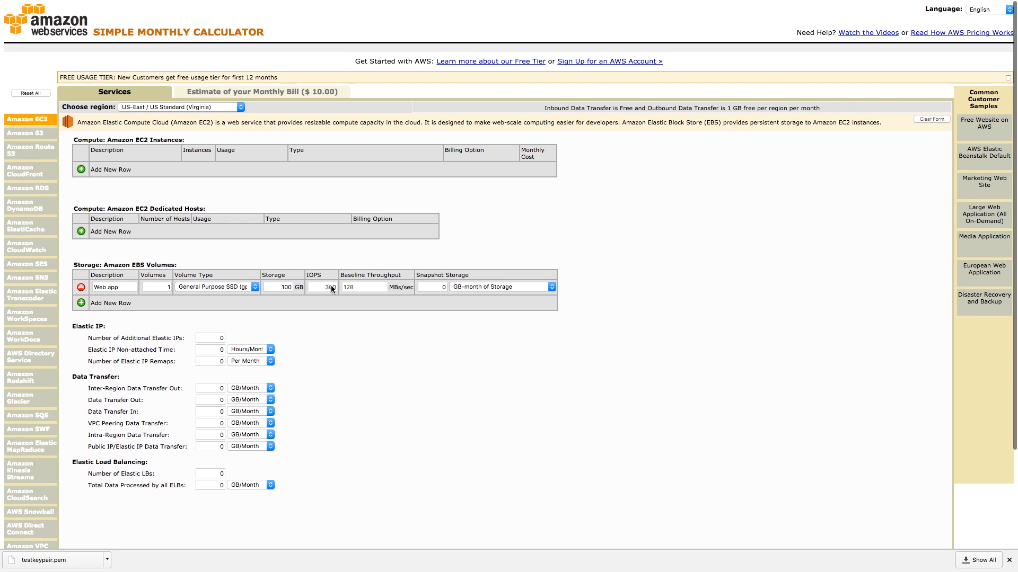
- Review the Web app volume's storage size, volume type options and monthly bill estimate
click(282, 284)
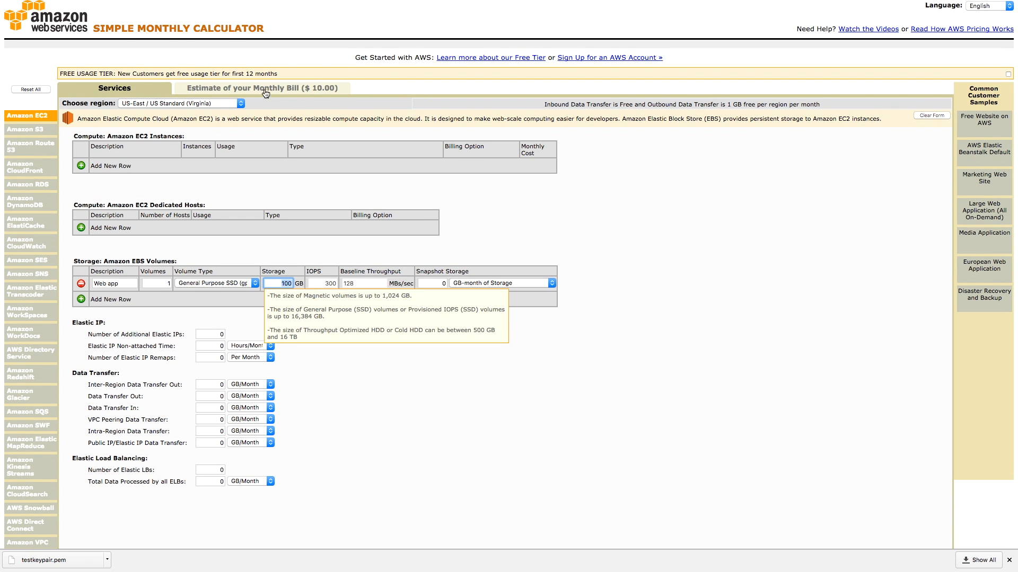
click(297, 91)
click(135, 84)
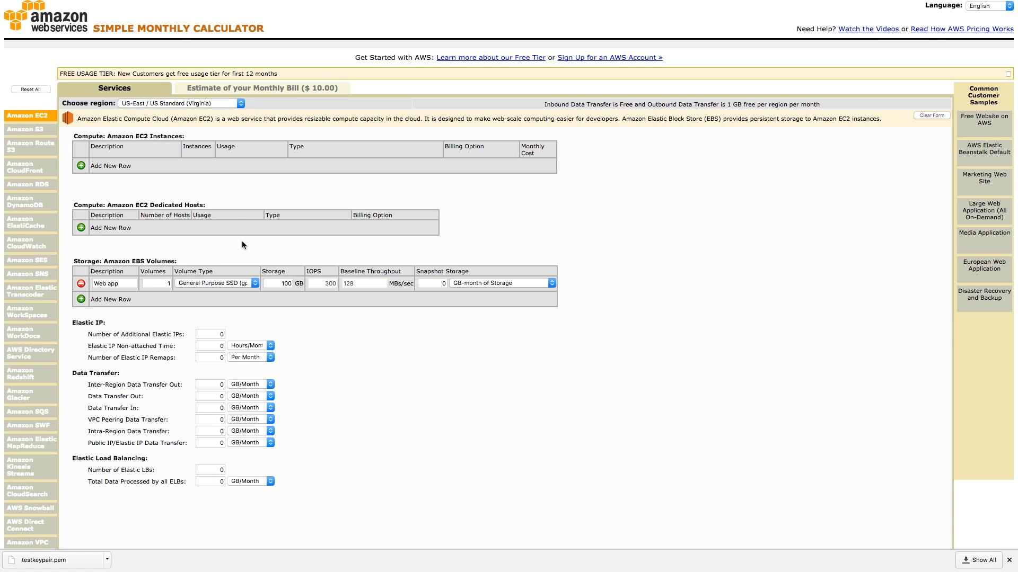
click(224, 284)
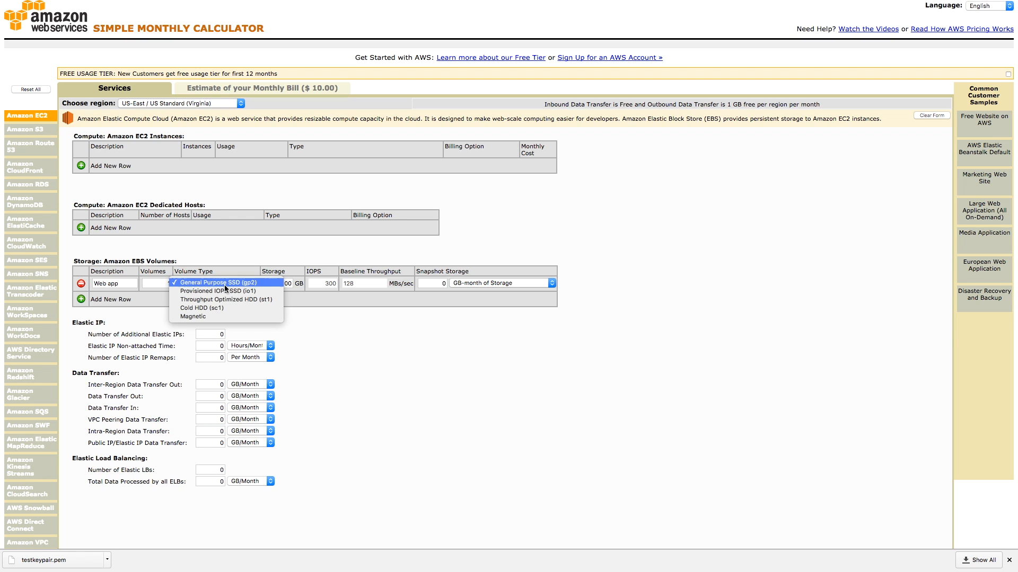
click(228, 254)
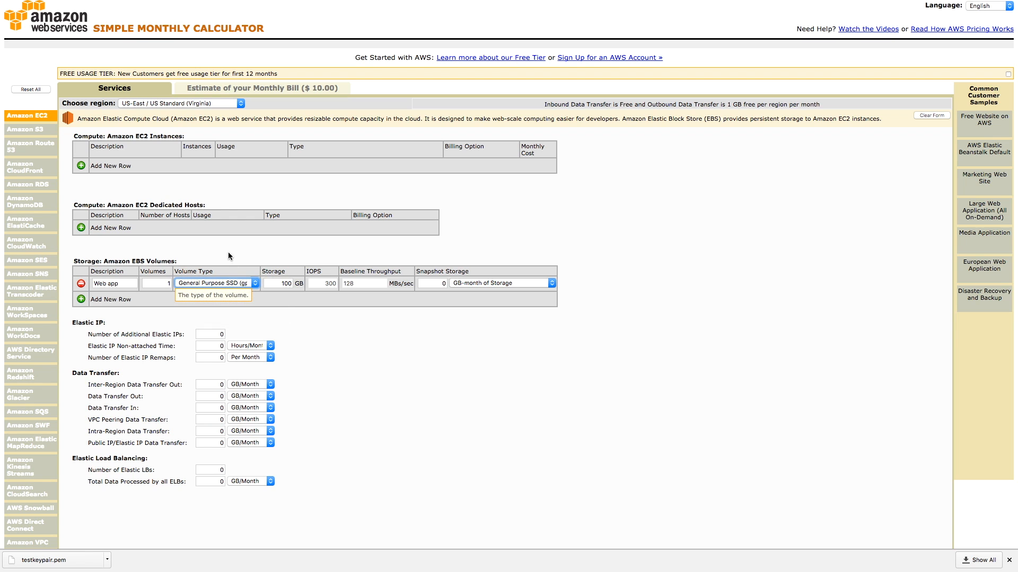
- Set the Web app volume's type to Provisioned IOPS SSD (io1) with 300 IOPS
click(238, 285)
click(236, 294)
click(323, 284)
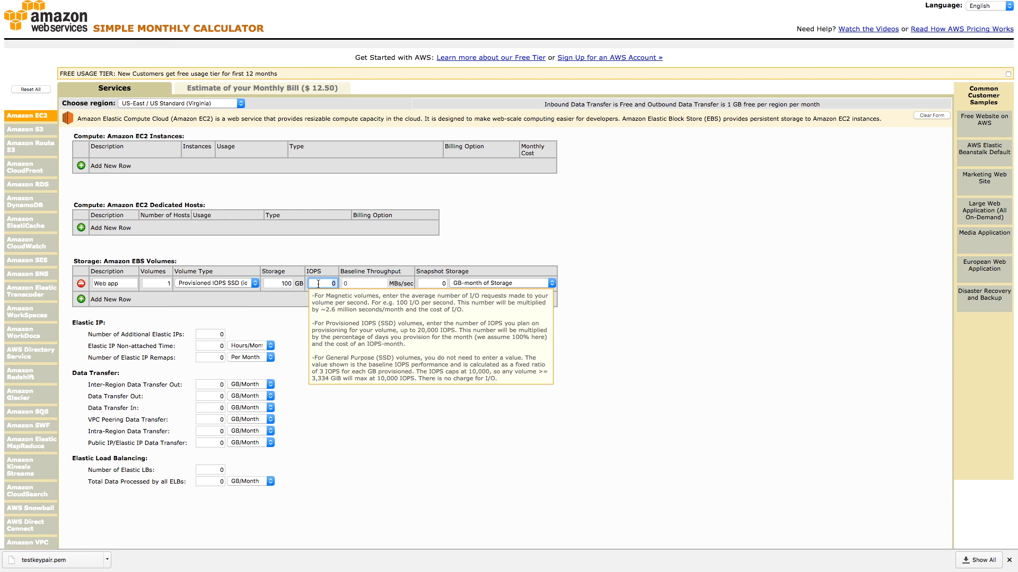
text(300)
key(Tab)
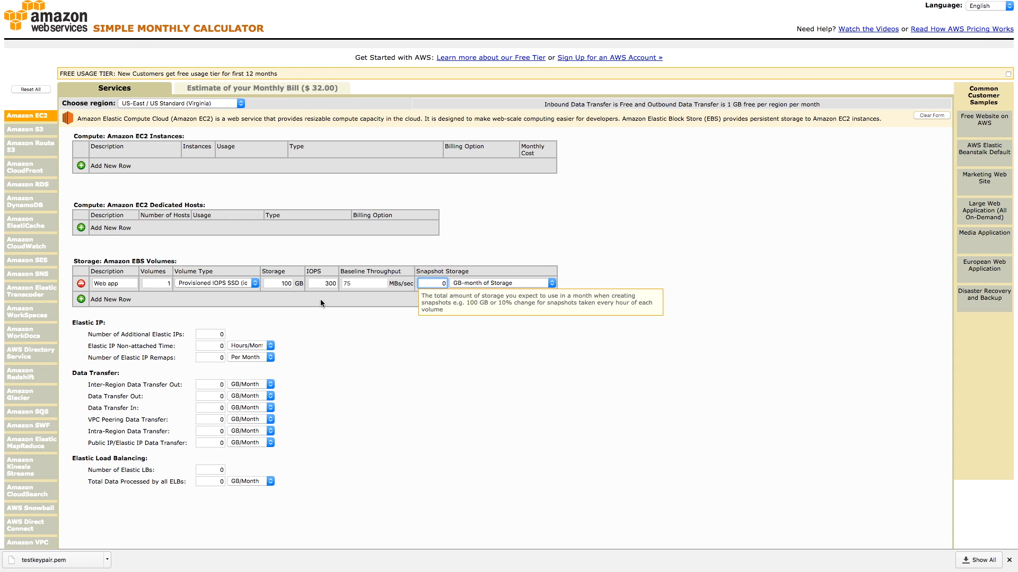
- Raise the Web app volume's provisioned IOPS to 3000
double_click(329, 284)
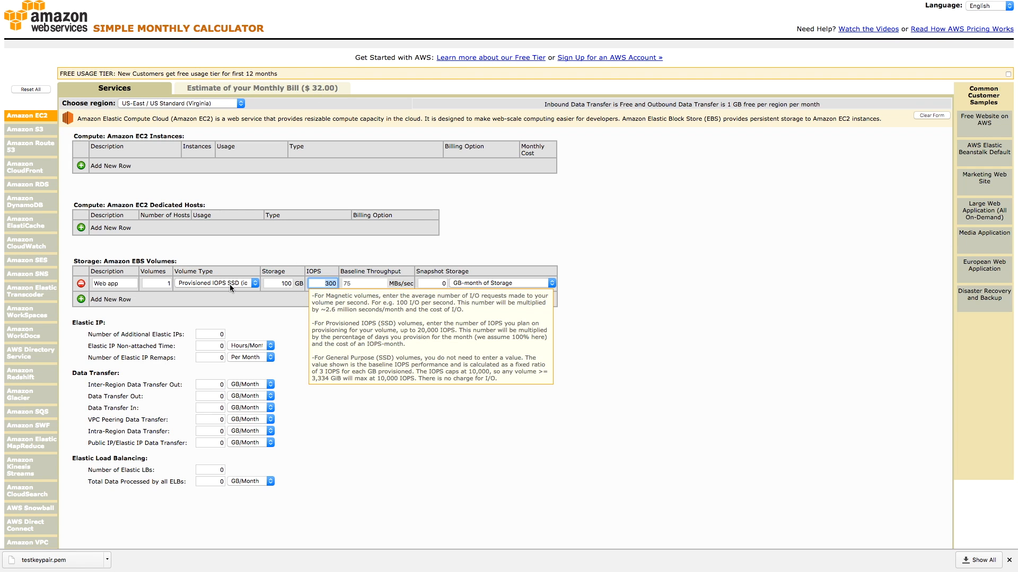
double_click(327, 286)
click(240, 283)
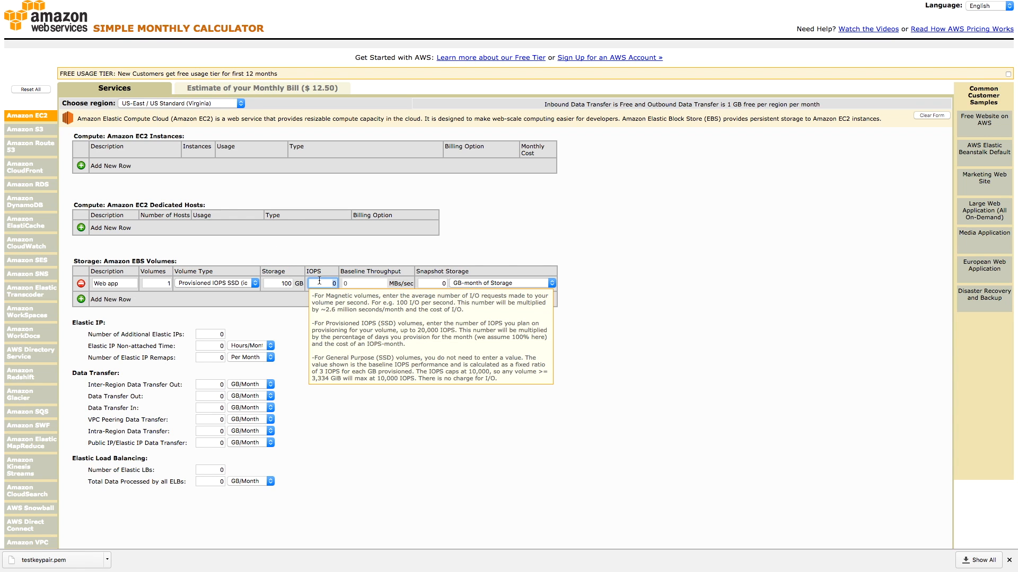
text(3000)
key(Tab)
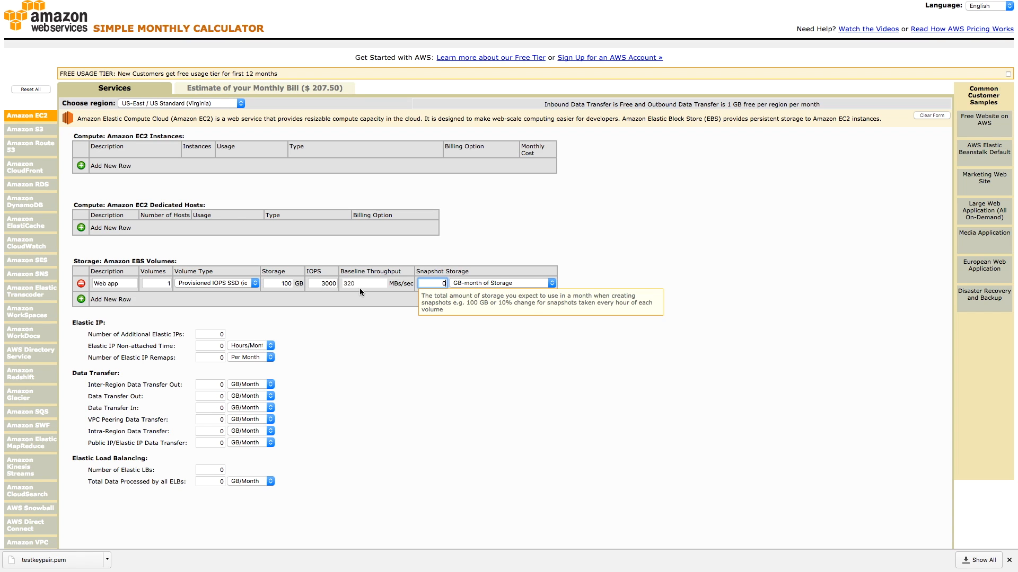
- Set the Web app volume's storage to 1000 GB and its type to General Purpose SSD (gp2) for a cost comparison
click(284, 284)
double_click(285, 284)
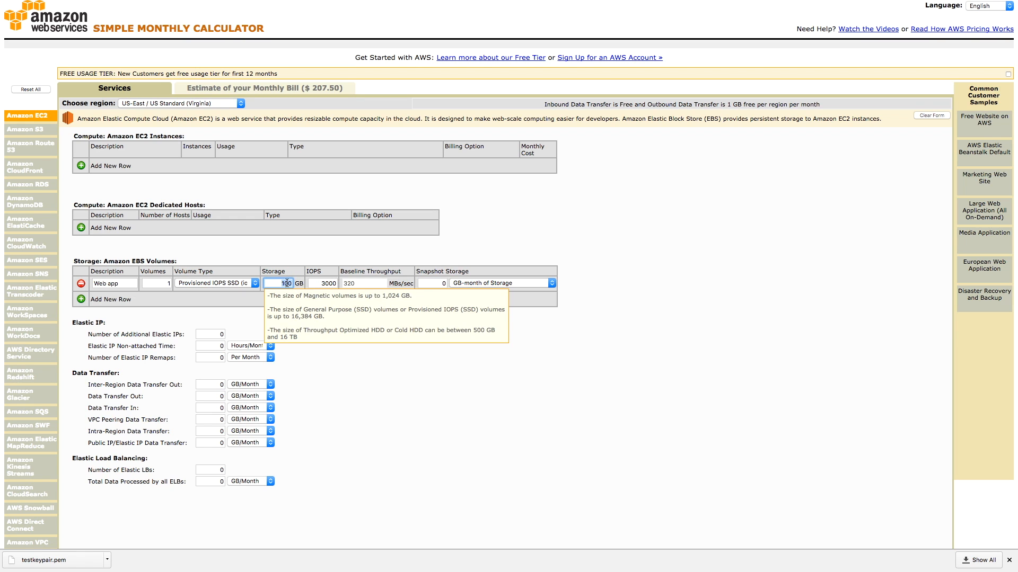
text(100)
key(Tab)
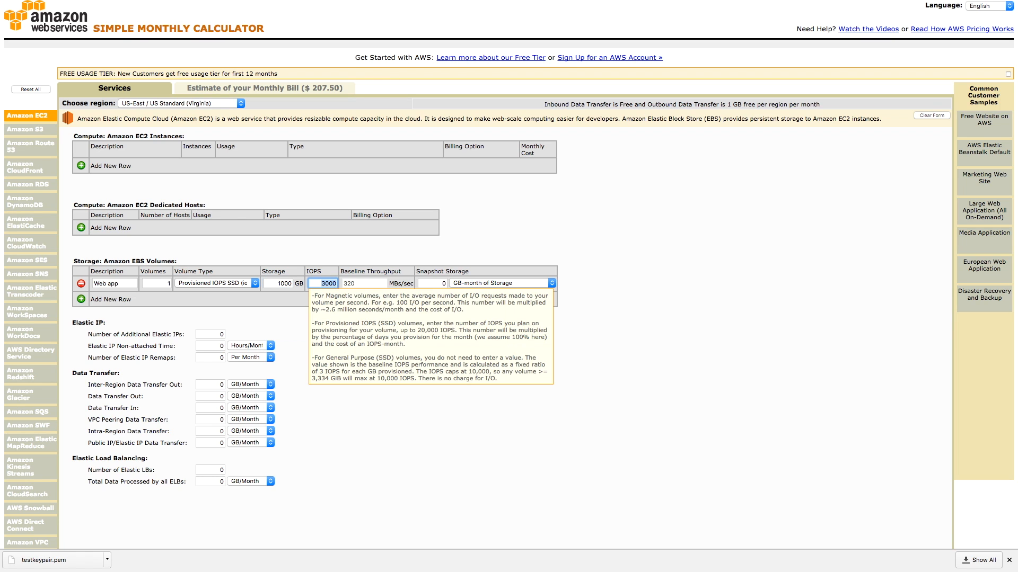
click(229, 284)
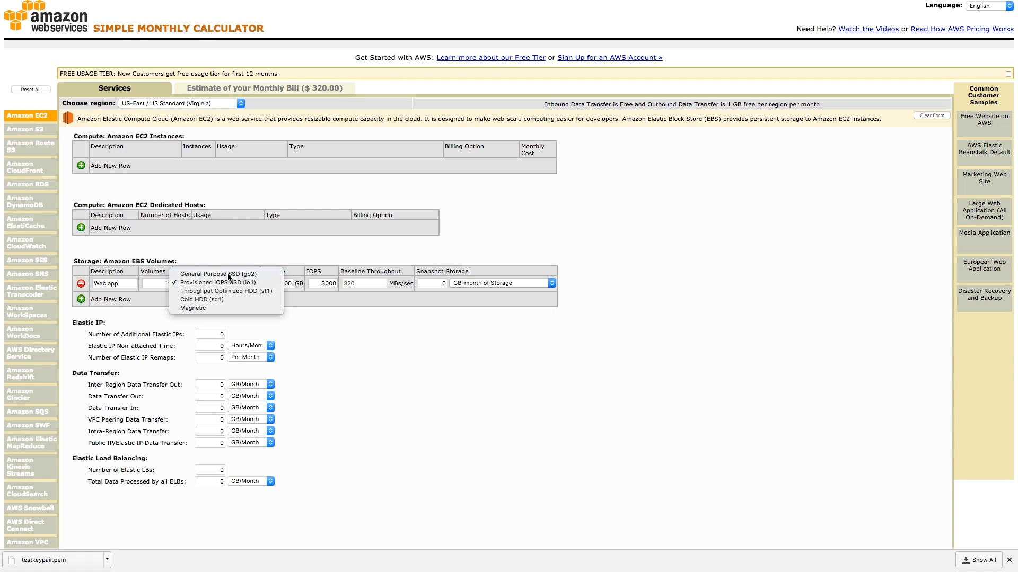
click(218, 274)
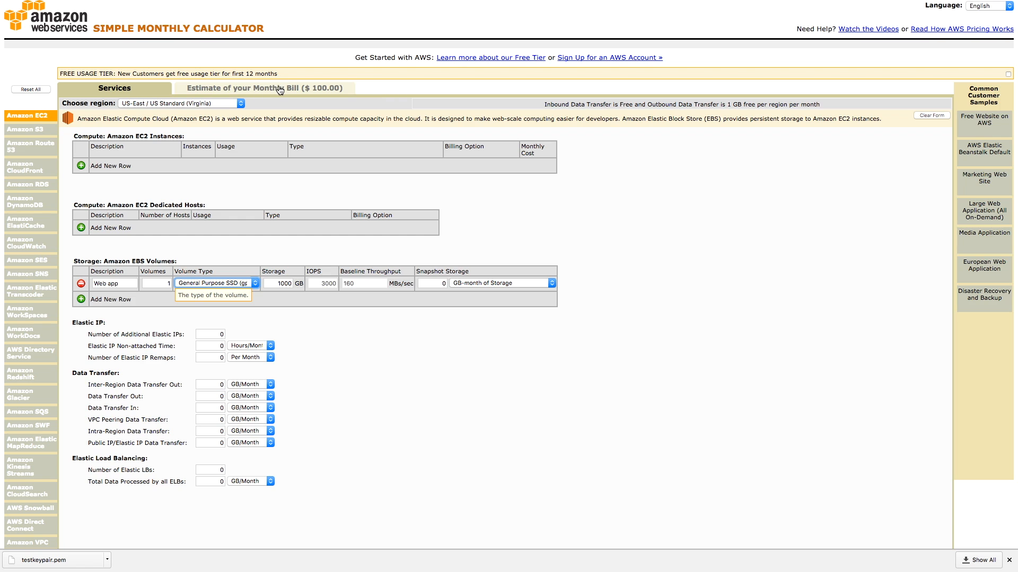
- Reconfigure the Web app volume as Provisioned IOPS SSD (io1) with 100 GB of storage and 3000 IOPS
click(228, 282)
click(278, 292)
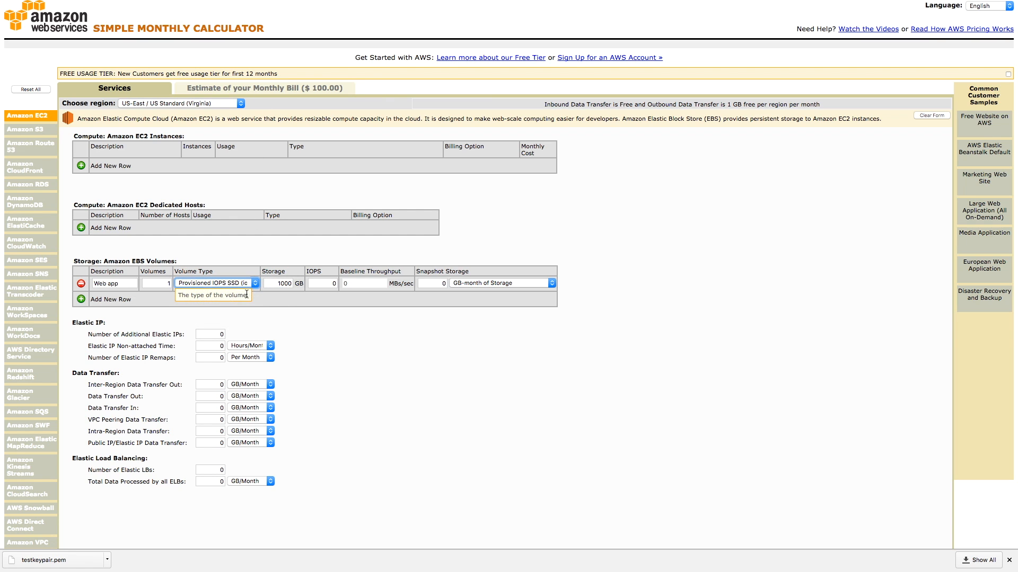
click(283, 285)
key(BackSpace)
key(Tab)
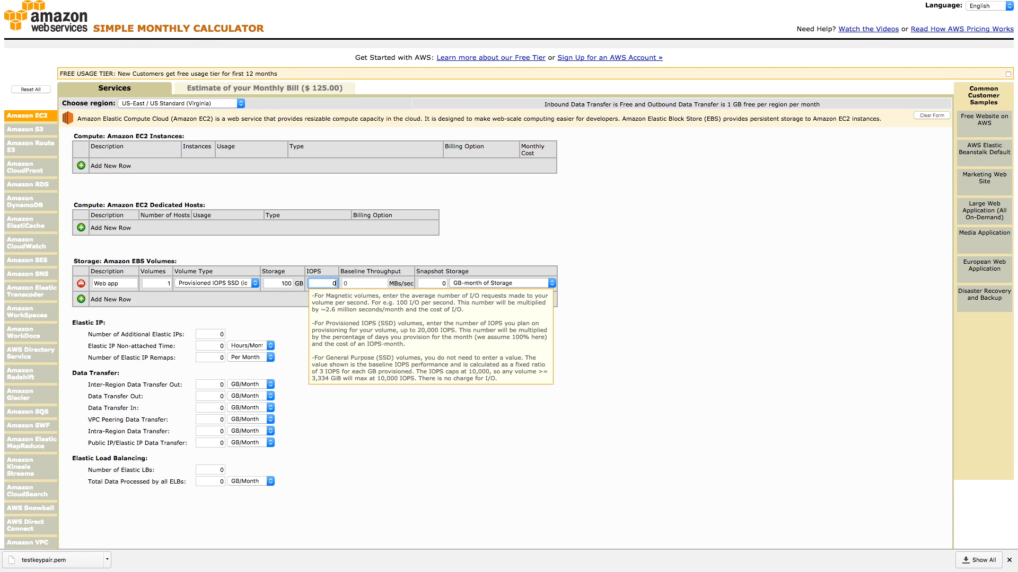
text(3000)
key(Tab)
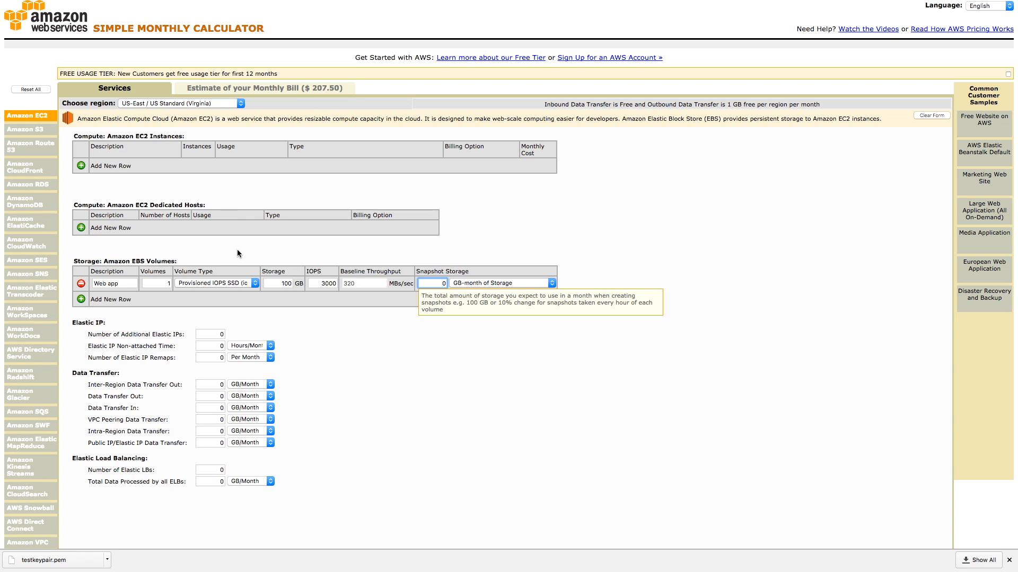
- Set the Provisioned IOPS volume's storage to 1000 GB and its IOPS to 10000
click(233, 283)
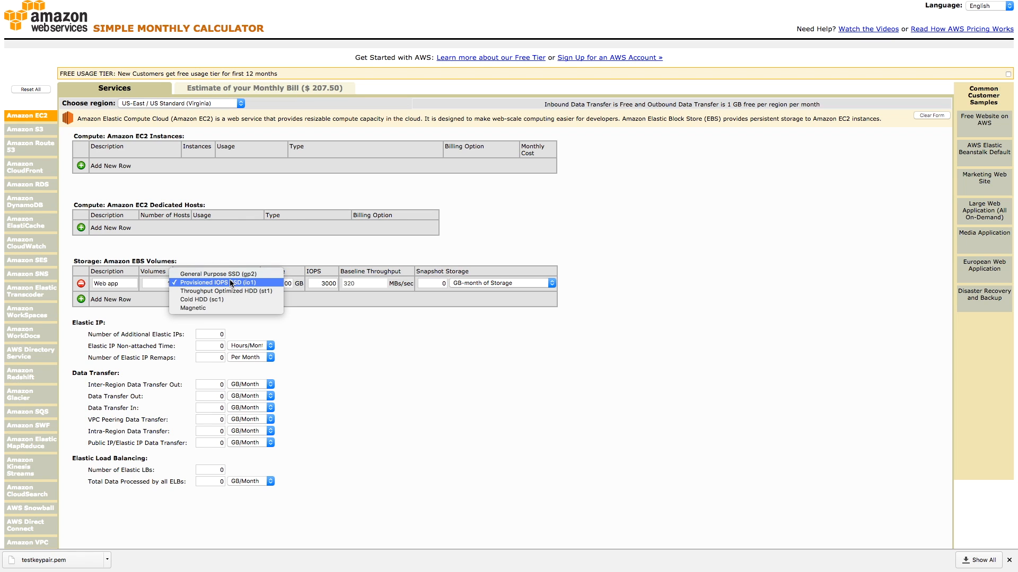
click(232, 283)
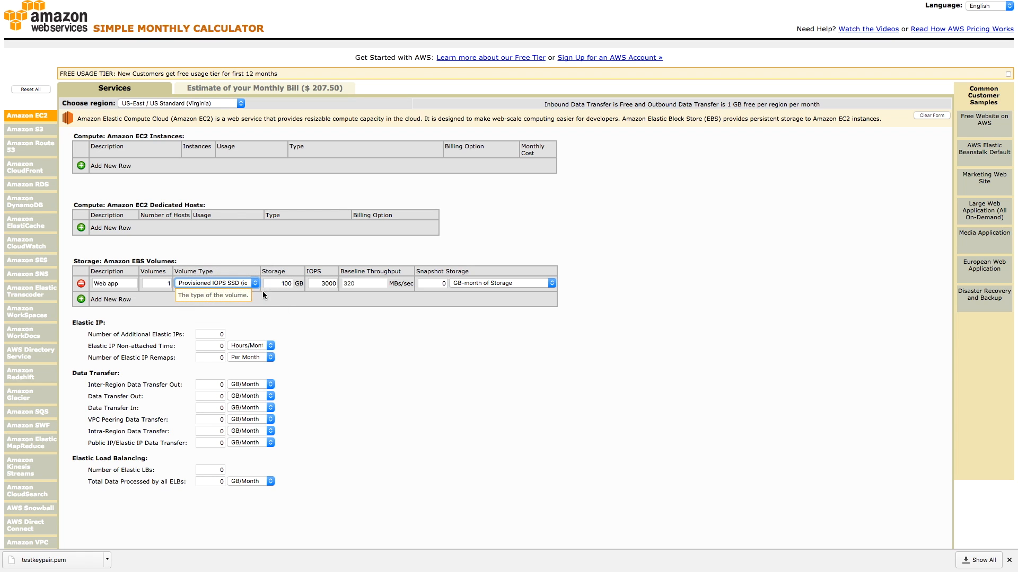
click(282, 285)
text(0)
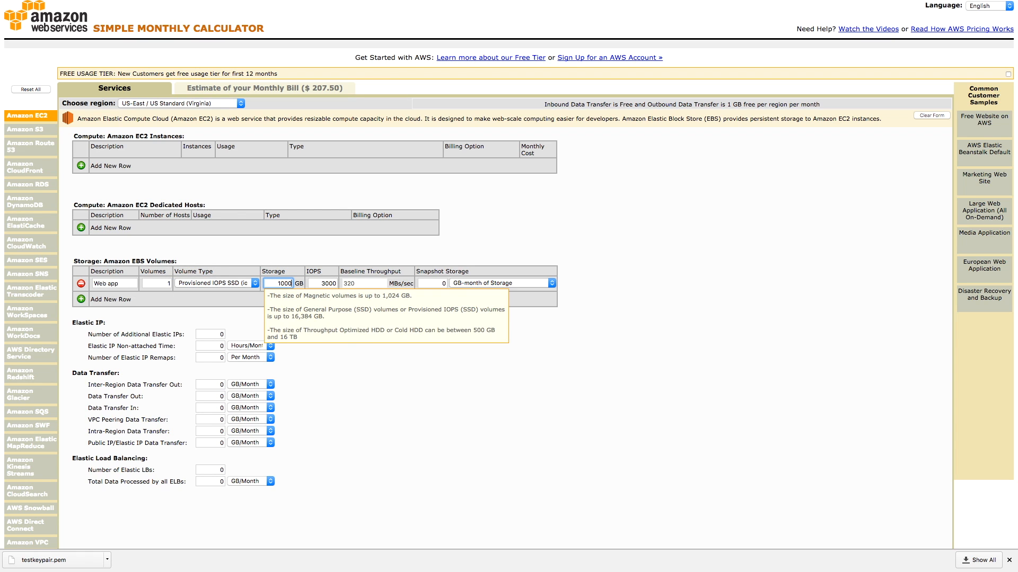
key(Tab)
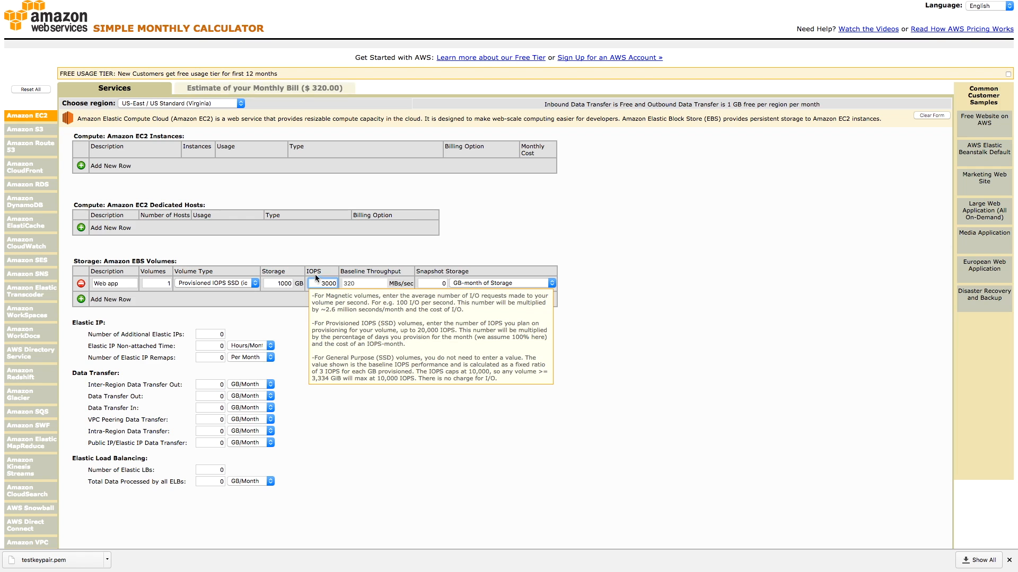
text(10)
key(Tab)
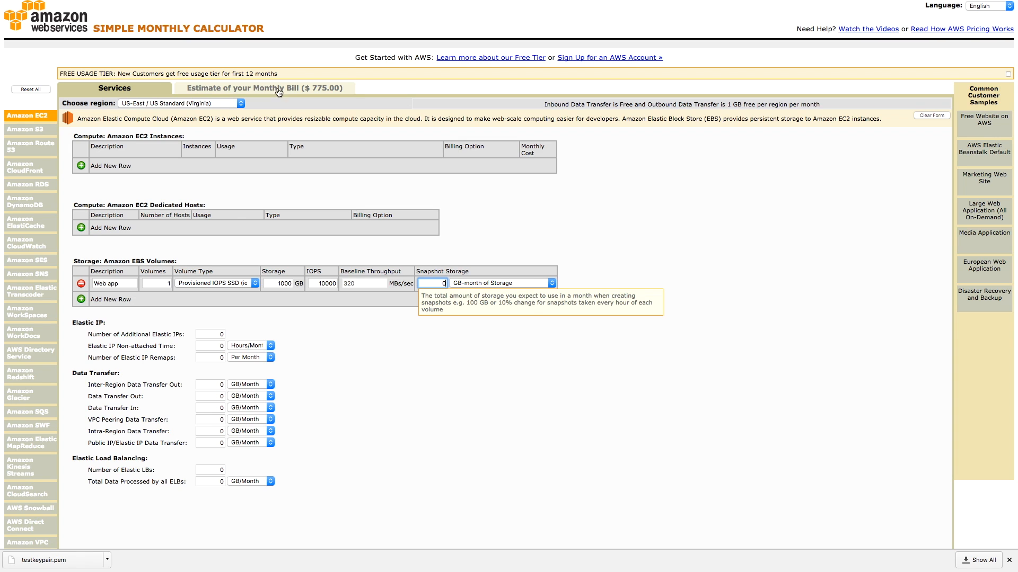
- Switch the volume type to General Purpose SSD (gp2) to compare the estimate, and return it to Provisioned IOPS SSD (io1)
click(237, 281)
click(237, 274)
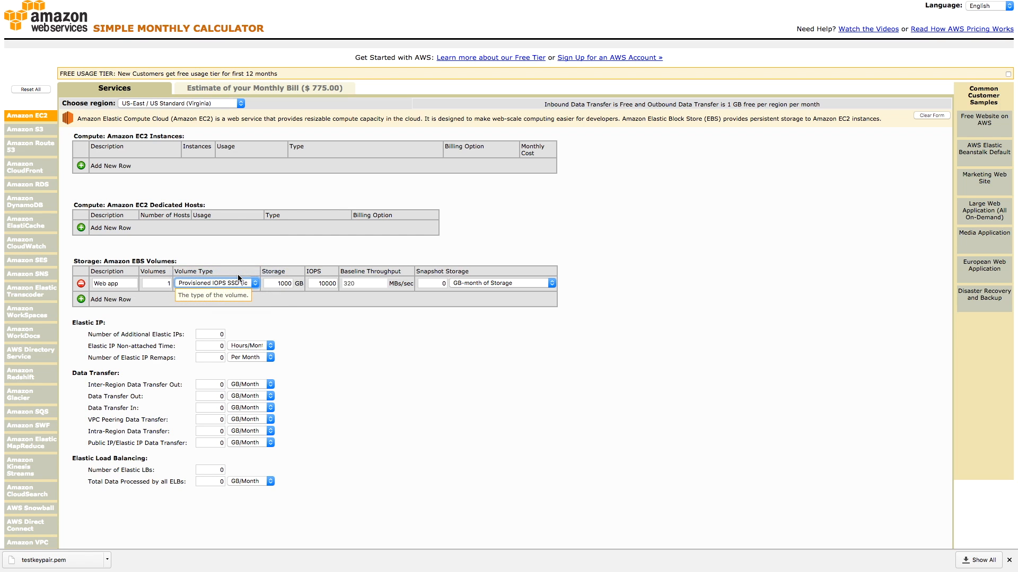
click(239, 285)
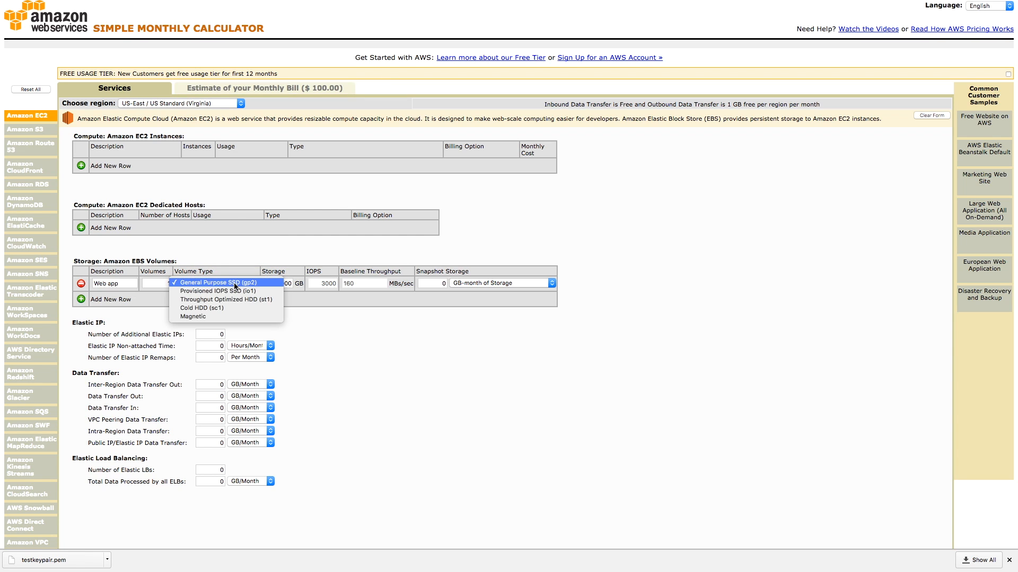
click(229, 289)
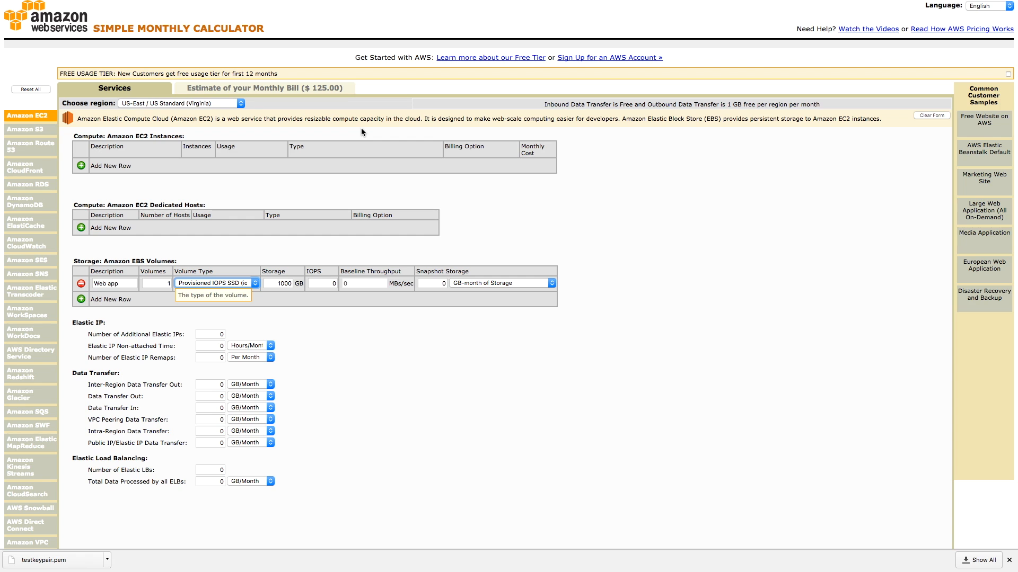
- Switch to the EC2 console and list all EBS volumes without the search filter to check their IOPS
mouse_move(363, 2)
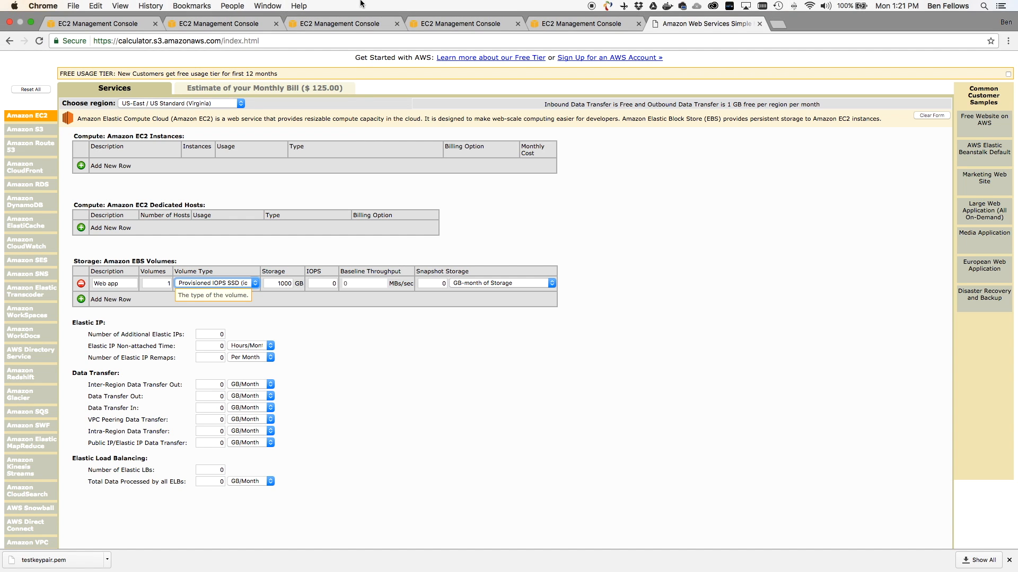
click(78, 24)
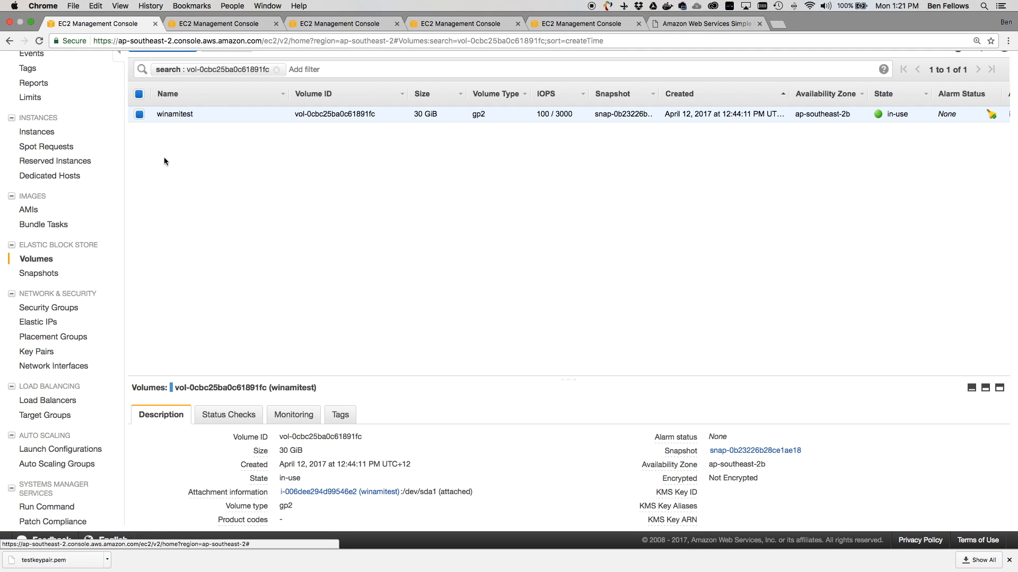
click(35, 261)
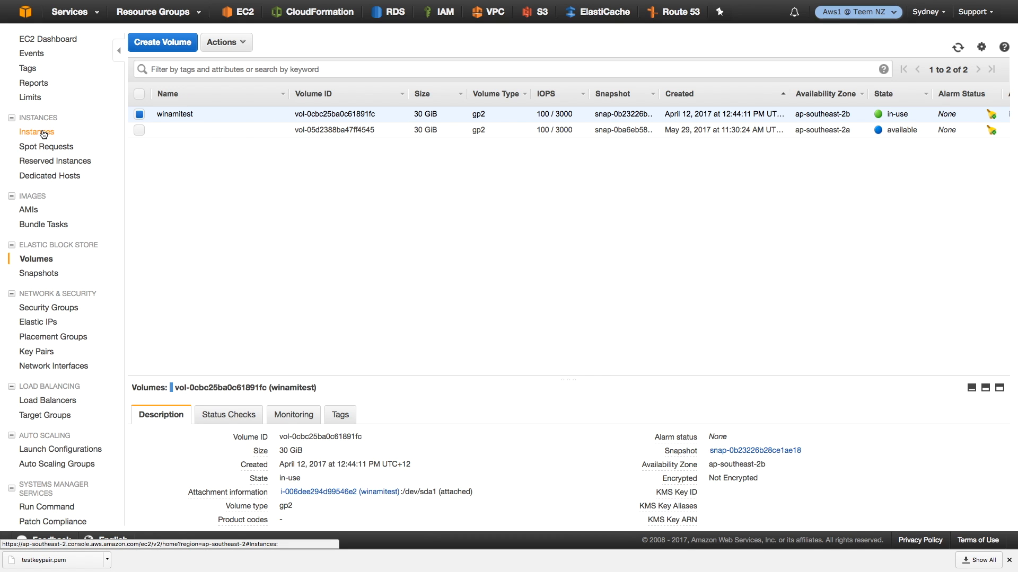
click(180, 19)
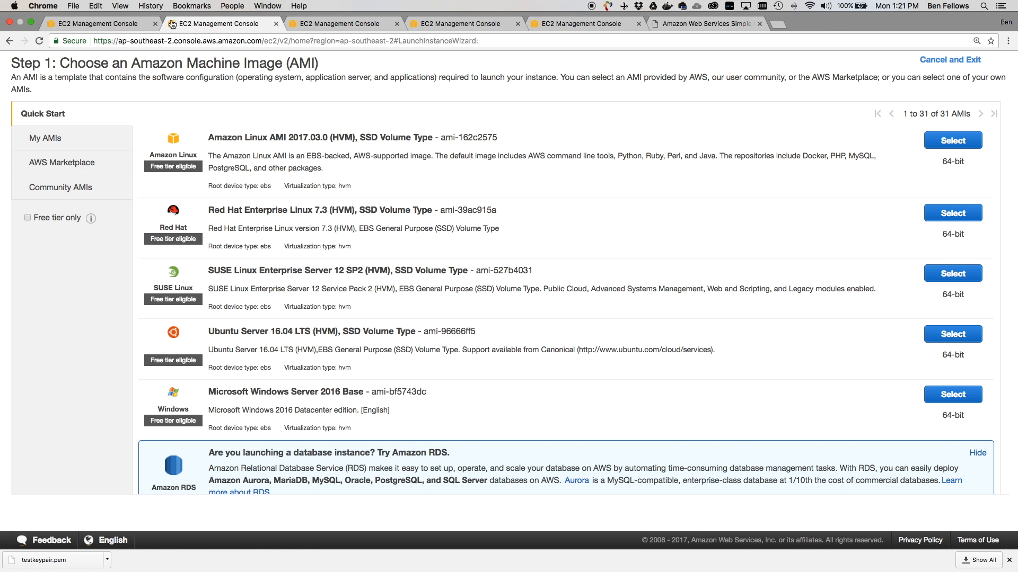
click(111, 24)
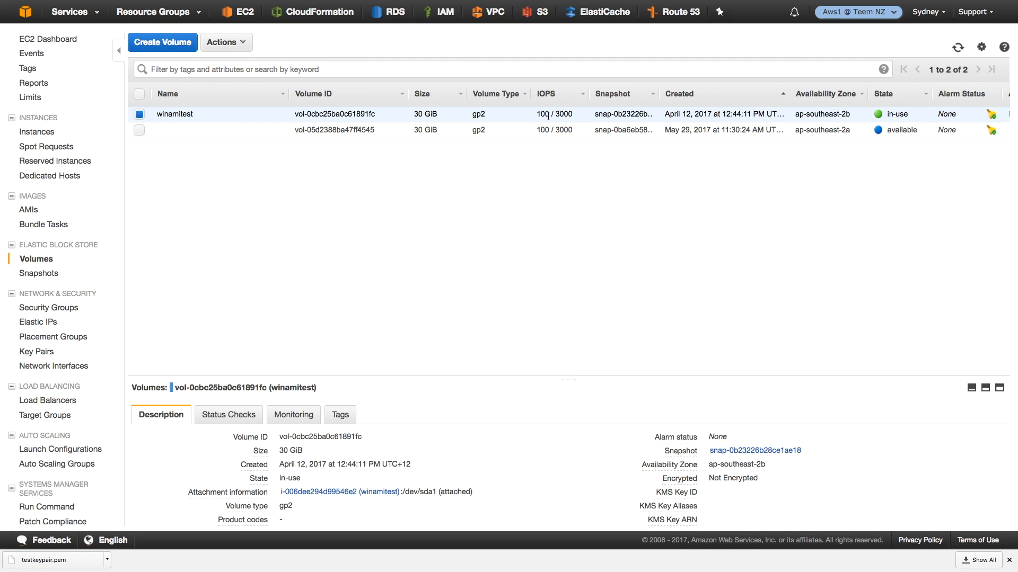
- Go to the instance launch wizard and advance it to the Add Storage step, keeping the default instance settings
mouse_move(231, 7)
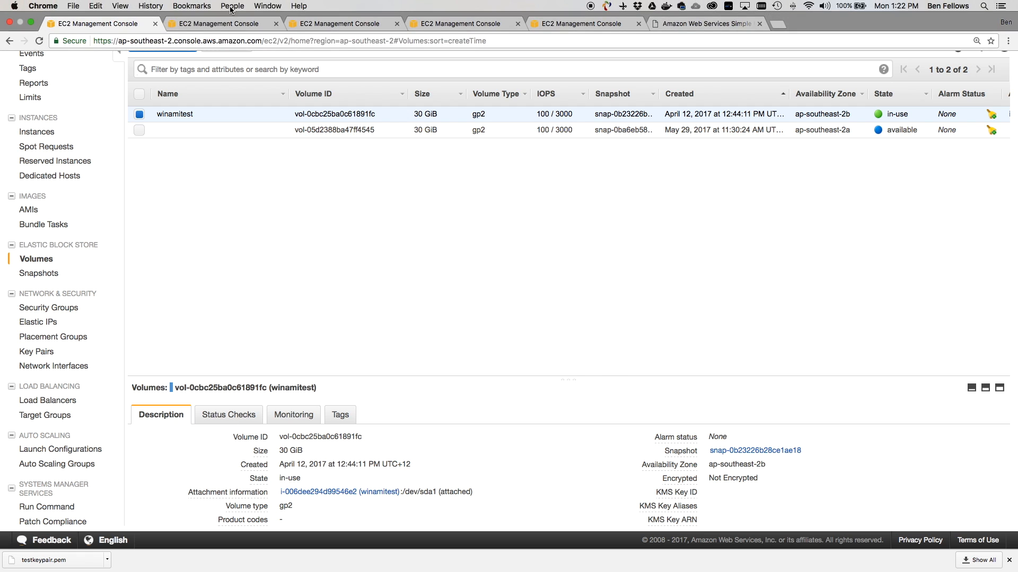
click(201, 25)
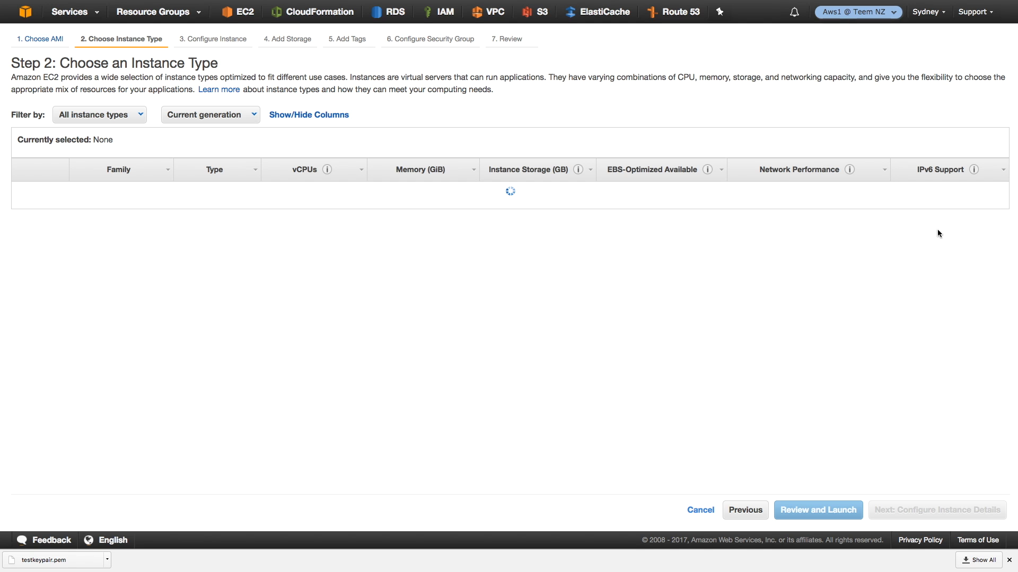
click(937, 512)
click(937, 512)
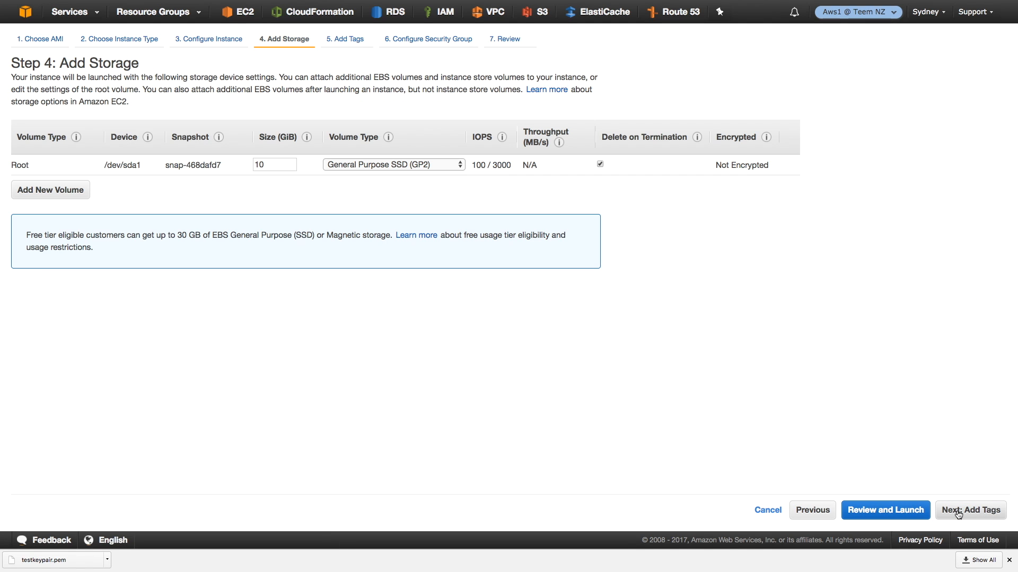
- Examine the root volume's size and available volume types, keeping General Purpose SSD (GP2) selected
double_click(274, 165)
click(369, 165)
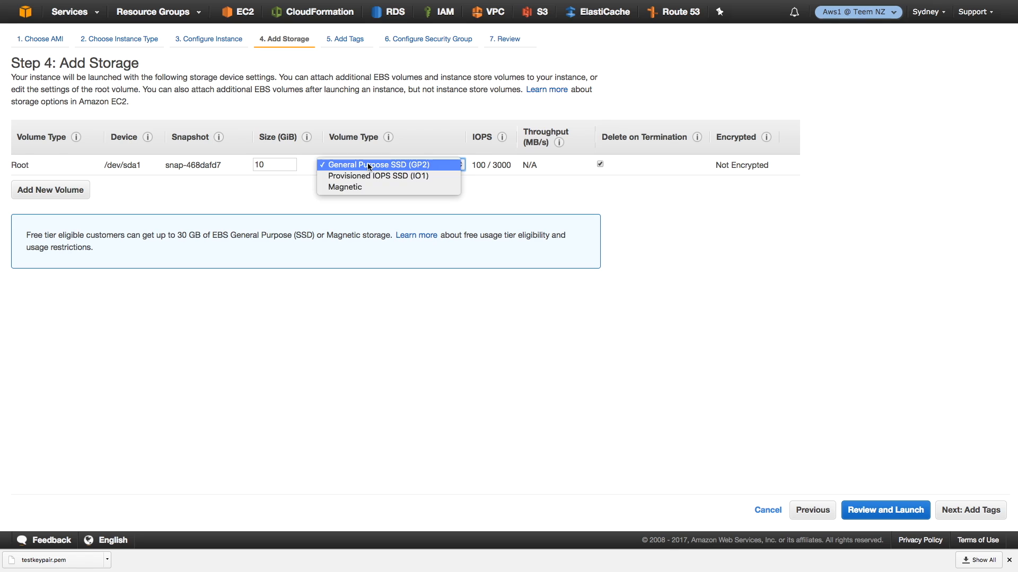
click(370, 165)
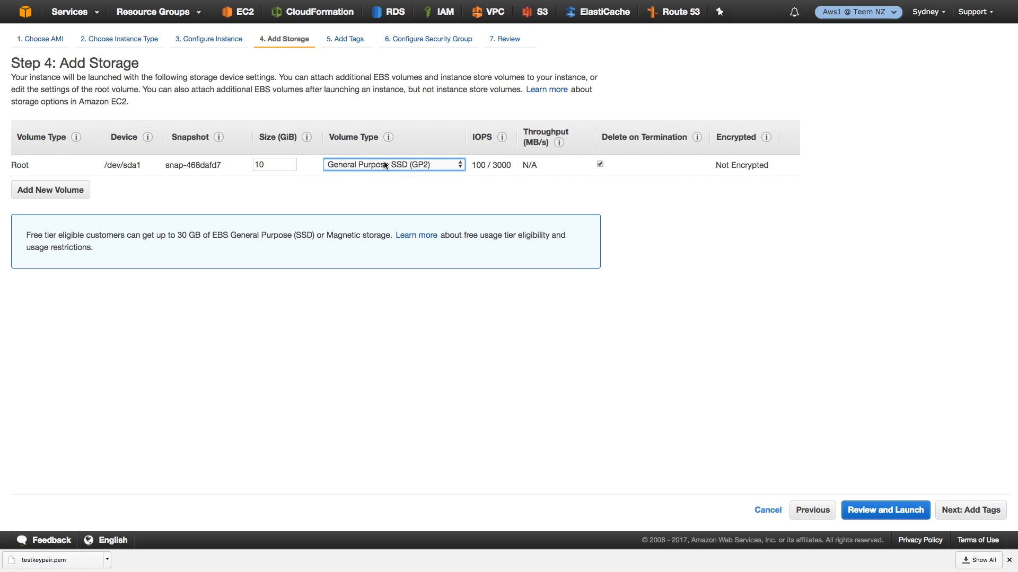
click(401, 168)
click(399, 165)
click(382, 165)
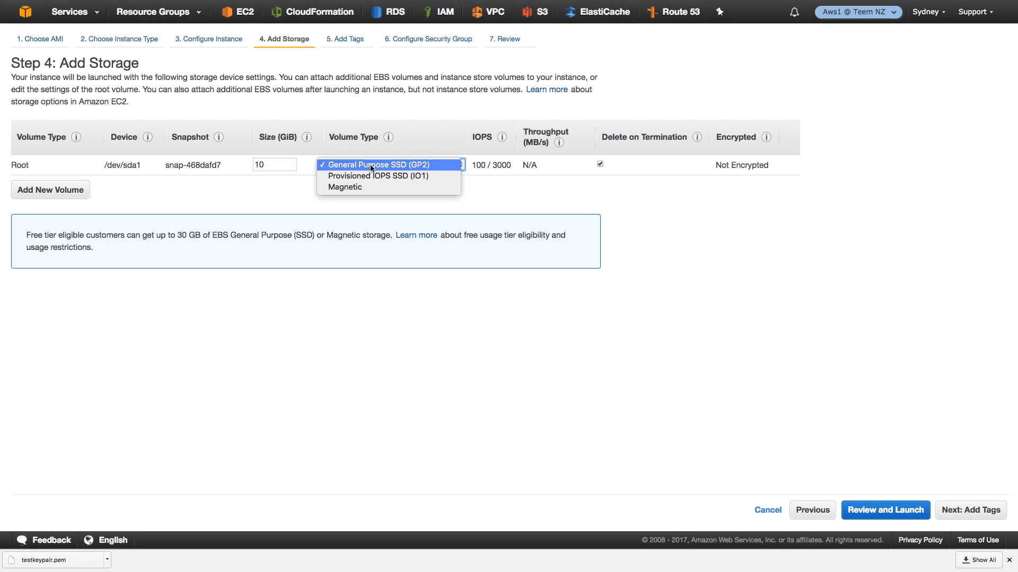
click(386, 165)
- Add a new EBS volume to the instance's storage configuration
click(34, 190)
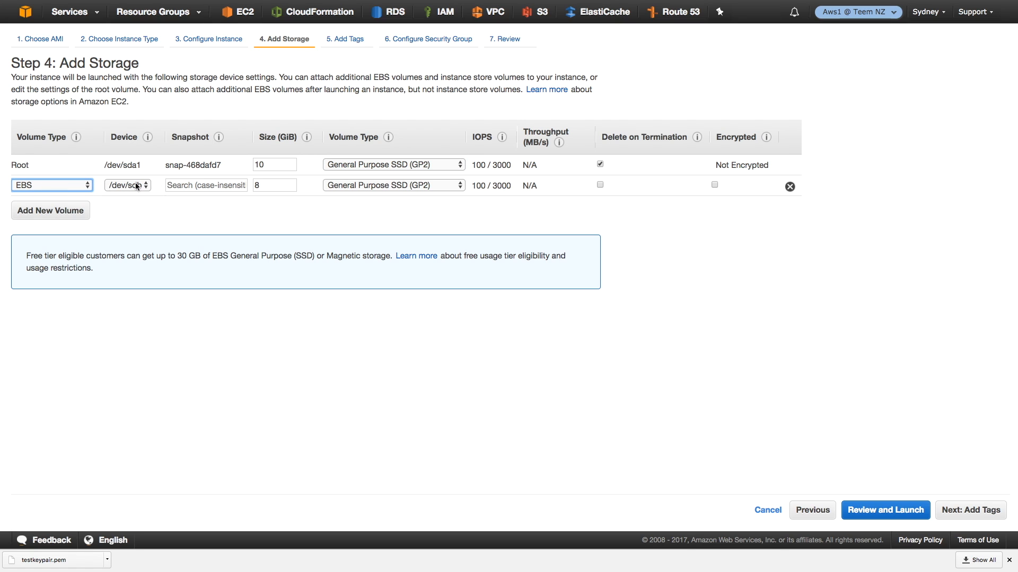
- Set the additional EBS volume's size to 100 GiB and its volume type to Cold HDD (SC1)
double_click(279, 185)
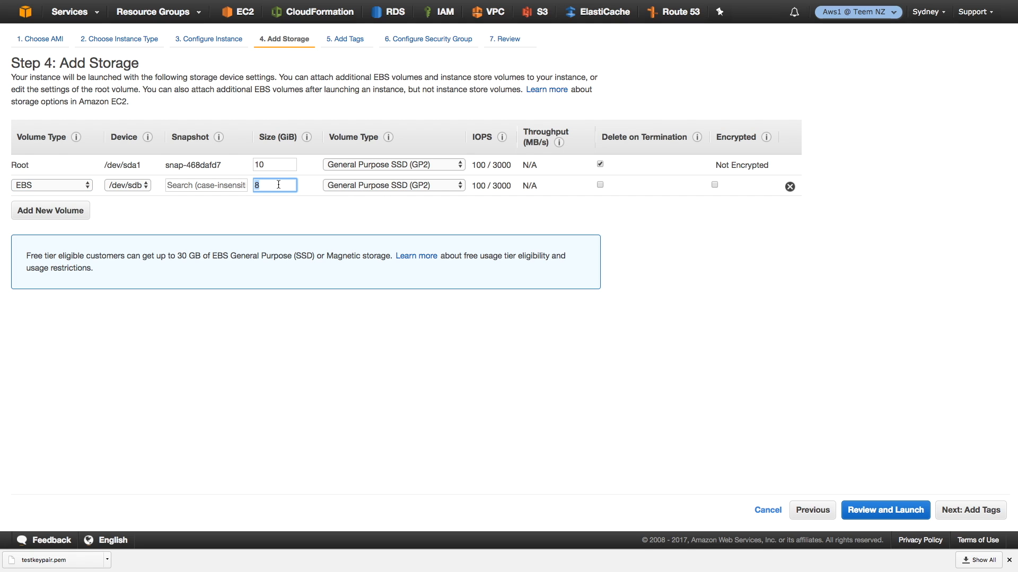
text(100)
key(Tab)
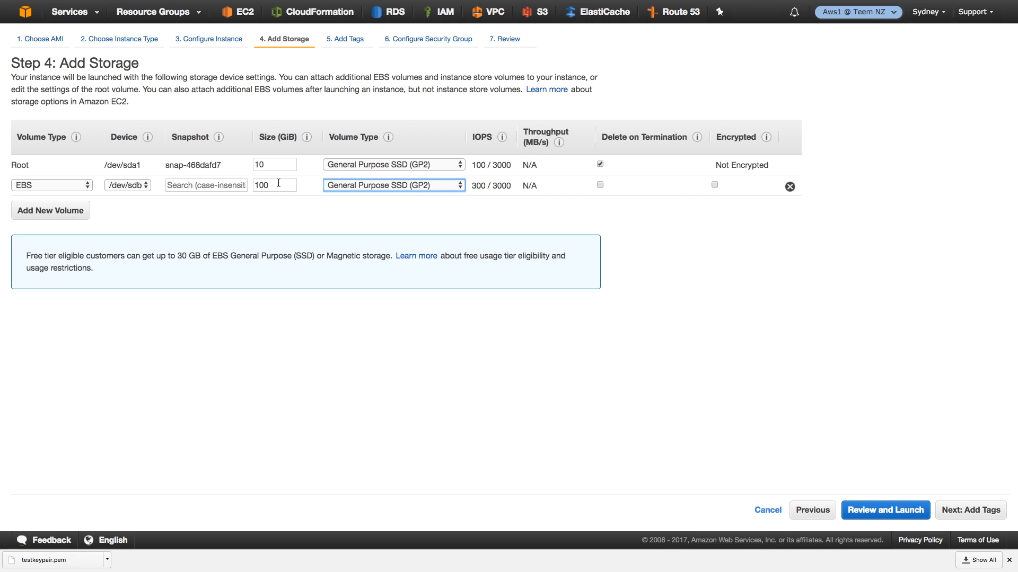
click(345, 186)
click(366, 208)
- Examine the throughput and baseline of the Cold HDD (SC1) volume, keeping its volume type selected
click(374, 187)
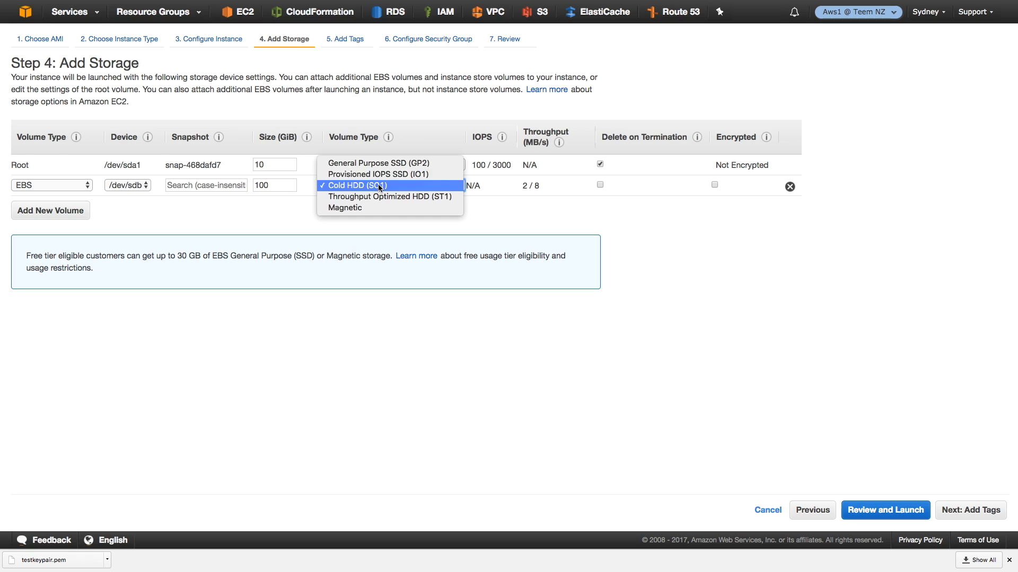
click(546, 218)
click(402, 187)
click(387, 186)
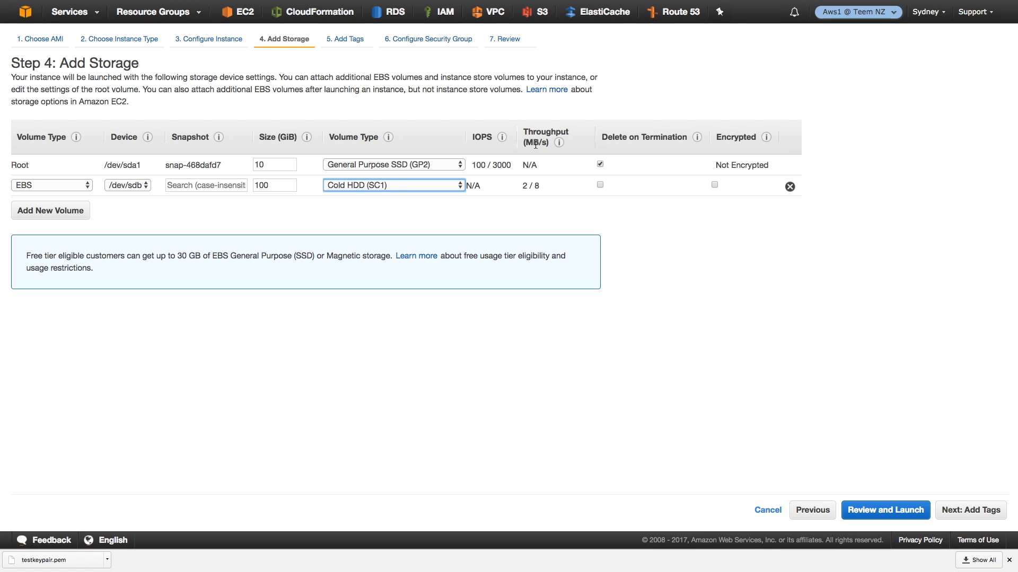
mouse_move(523, 185)
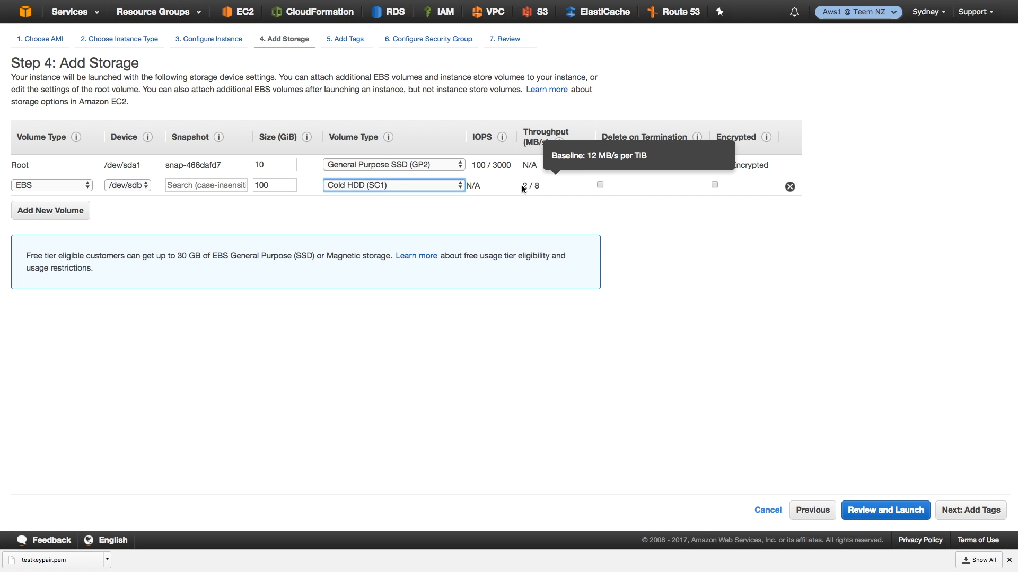
drag(522, 186, 541, 186)
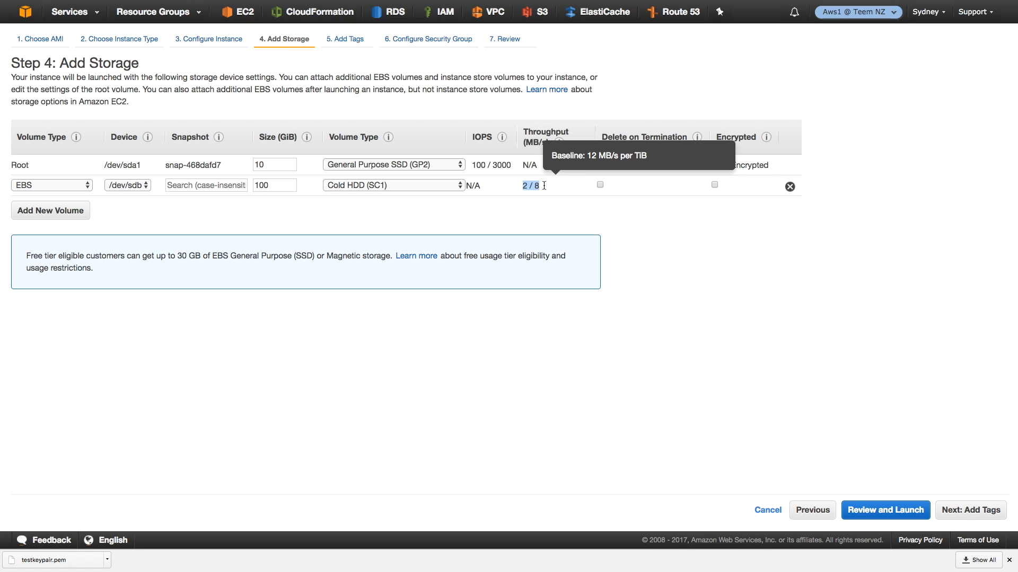
mouse_move(559, 142)
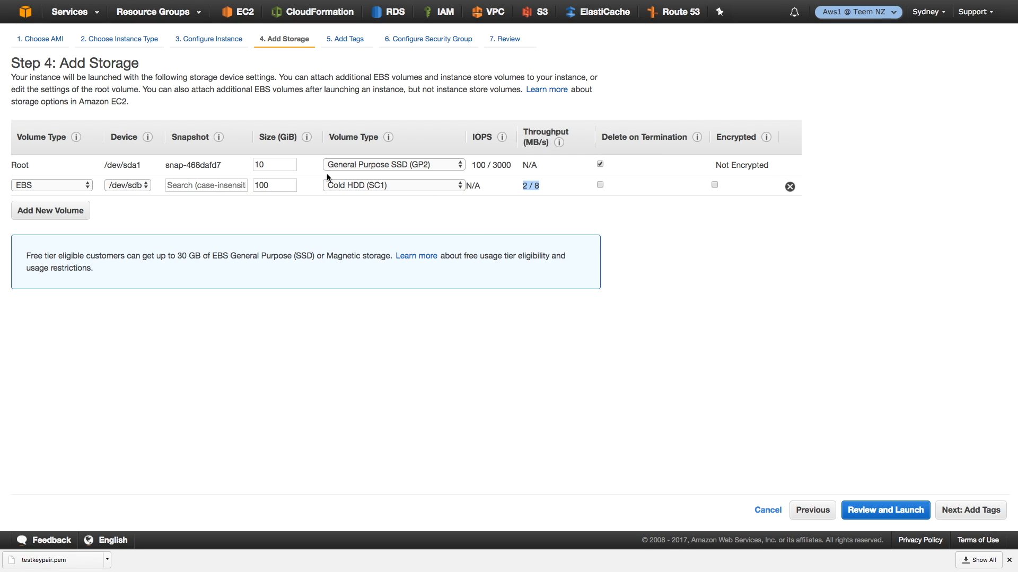
- Add another EBS volume and set its volume type to Throughput Optimized HDD (ST1)
click(66, 221)
click(379, 206)
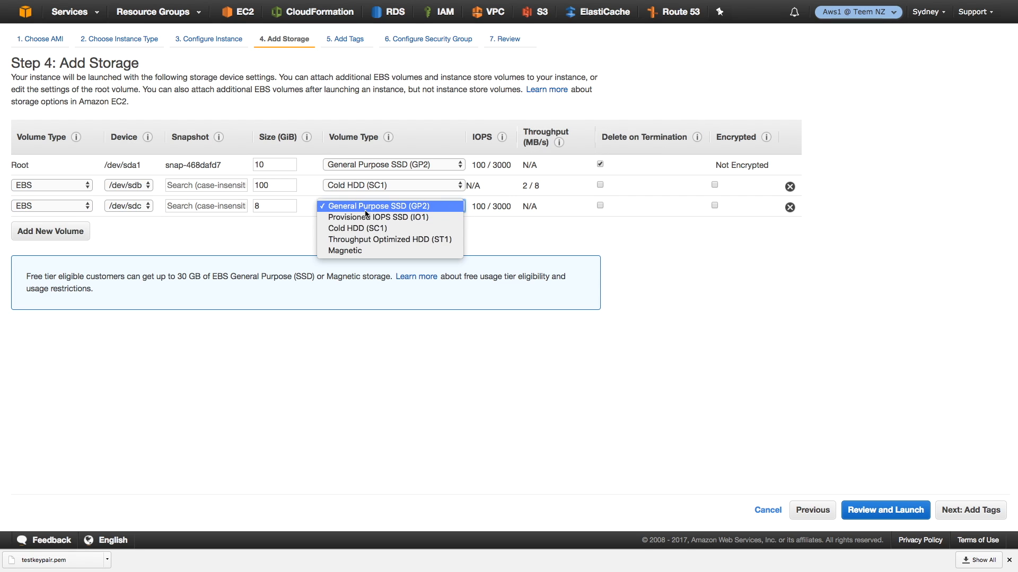
click(381, 240)
mouse_move(532, 204)
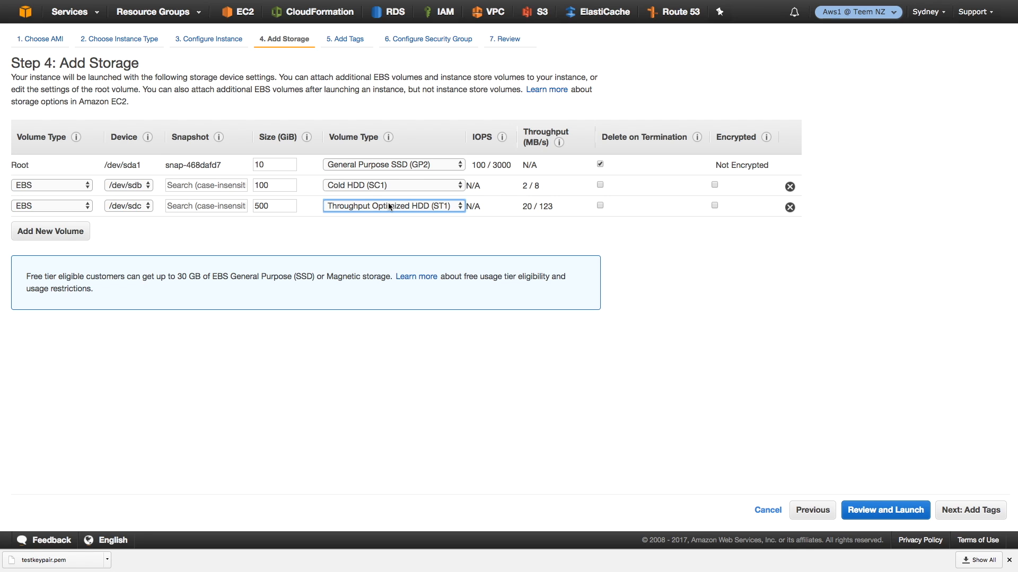
- Set the root volume's size to 1000 GiB, keeping General Purpose SSD (GP2), and check its baseline IOPS
click(419, 165)
click(415, 168)
double_click(285, 161)
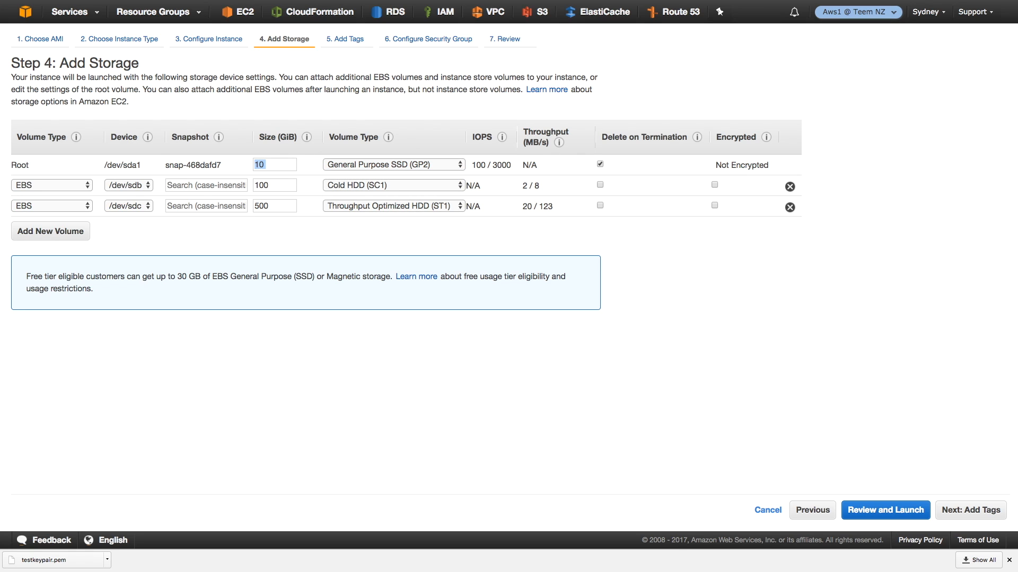
text(8)
text(1000)
key(Tab)
mouse_move(500, 176)
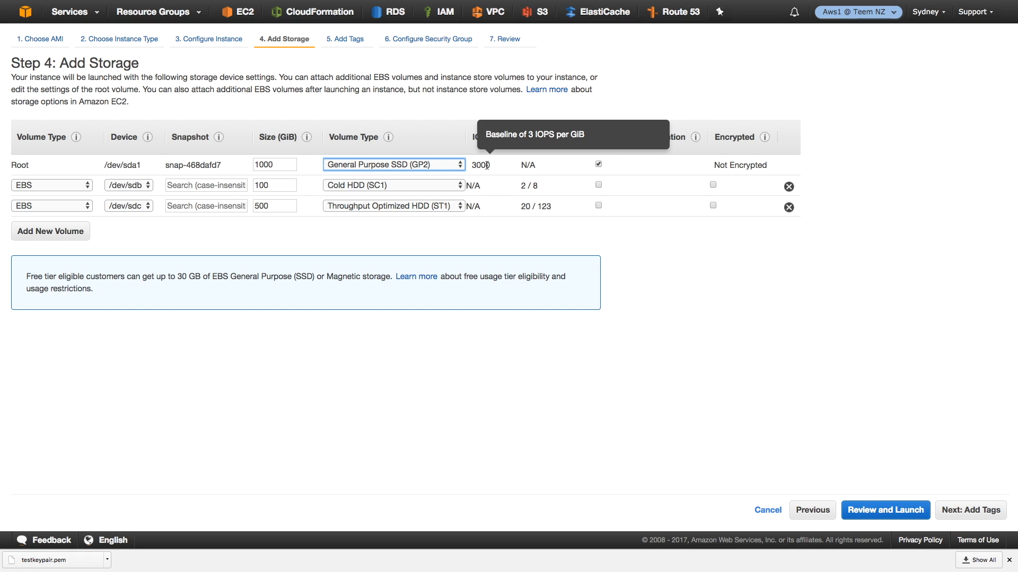
- Change the root volume's type to Provisioned IOPS SSD (IO1) with 10000 IOPS
double_click(287, 163)
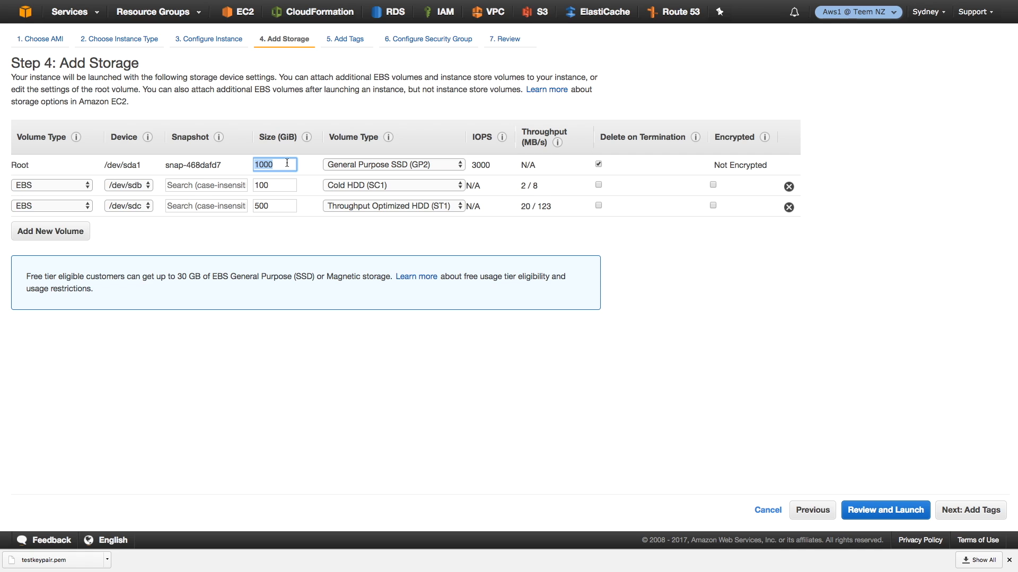
click(384, 165)
click(384, 174)
double_click(485, 166)
text(10000)
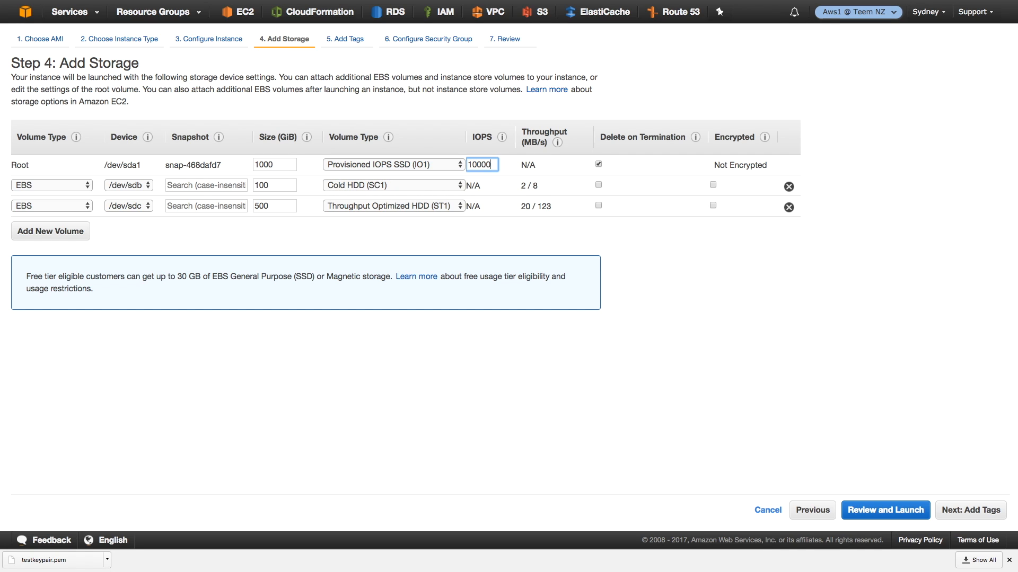
key(Tab)
- Set the Cold HDD (SC1) volume's size to 500 GiB and advance the wizard to the Add Tags step
click(970, 513)
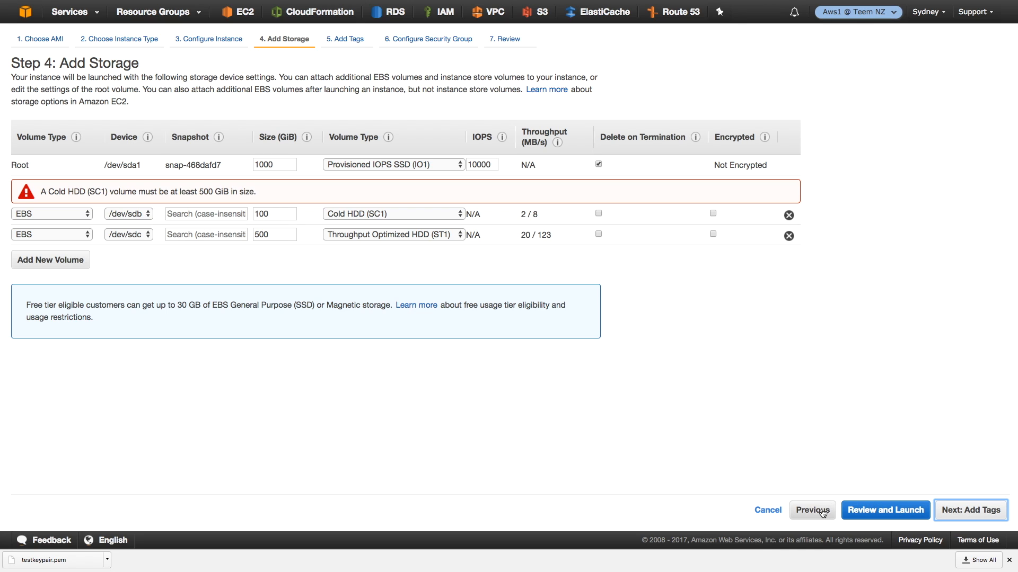
double_click(279, 218)
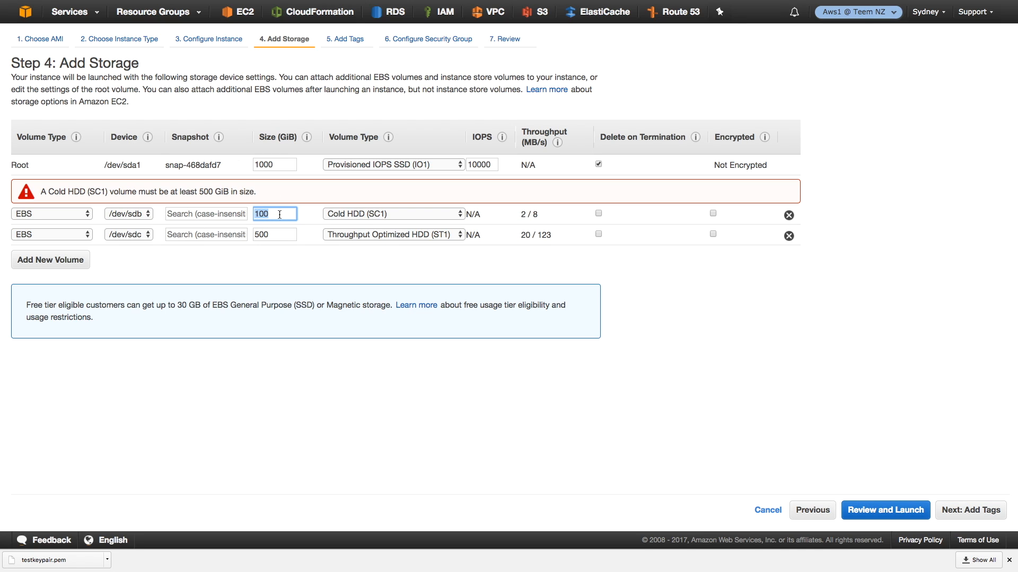
text(5)
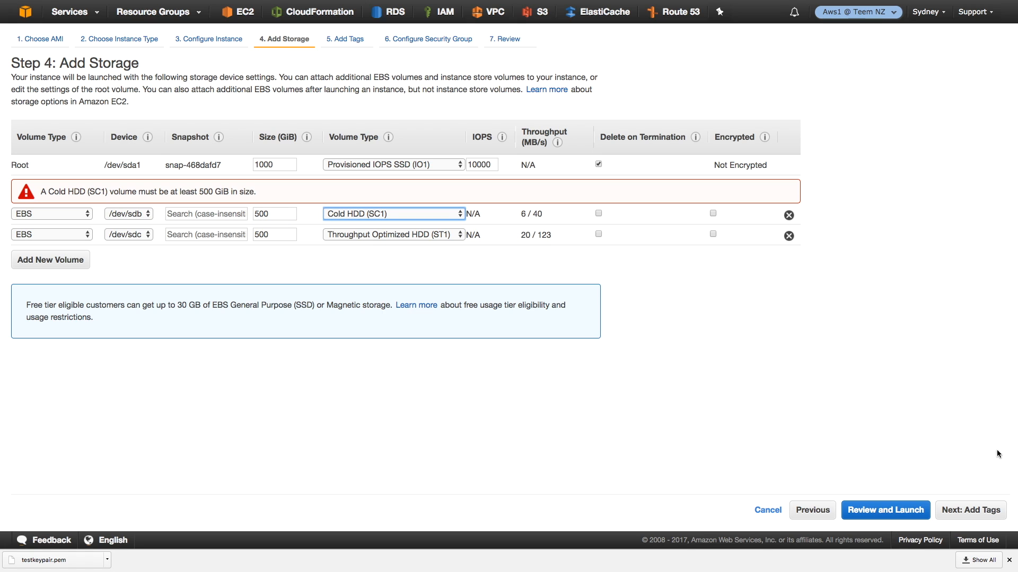
click(970, 510)
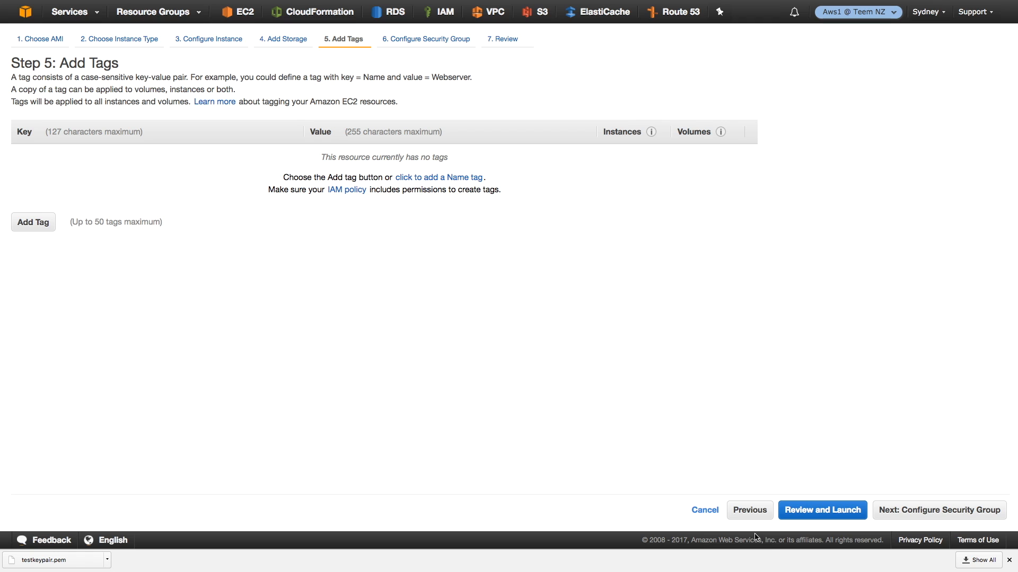
- Return to the EBS volumes list and create a snapshot of the winamitest volume, with newsnapshot as both name and description
click(92, 23)
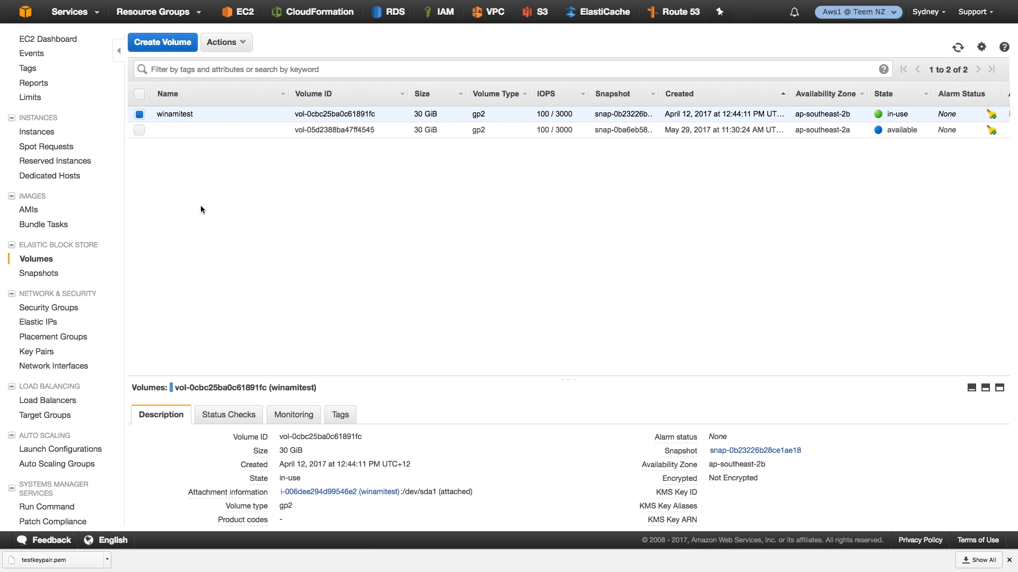
click(236, 47)
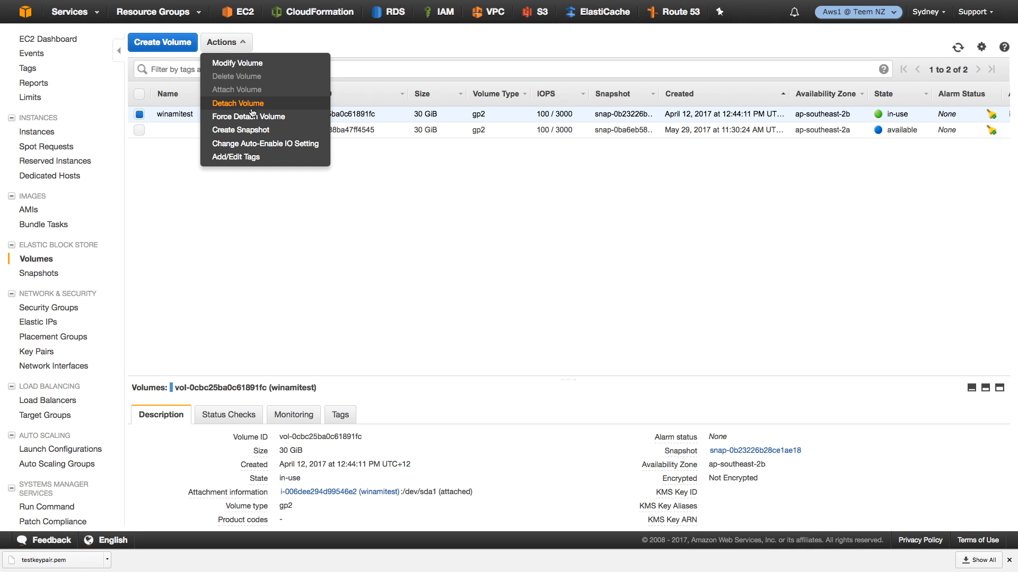
click(259, 130)
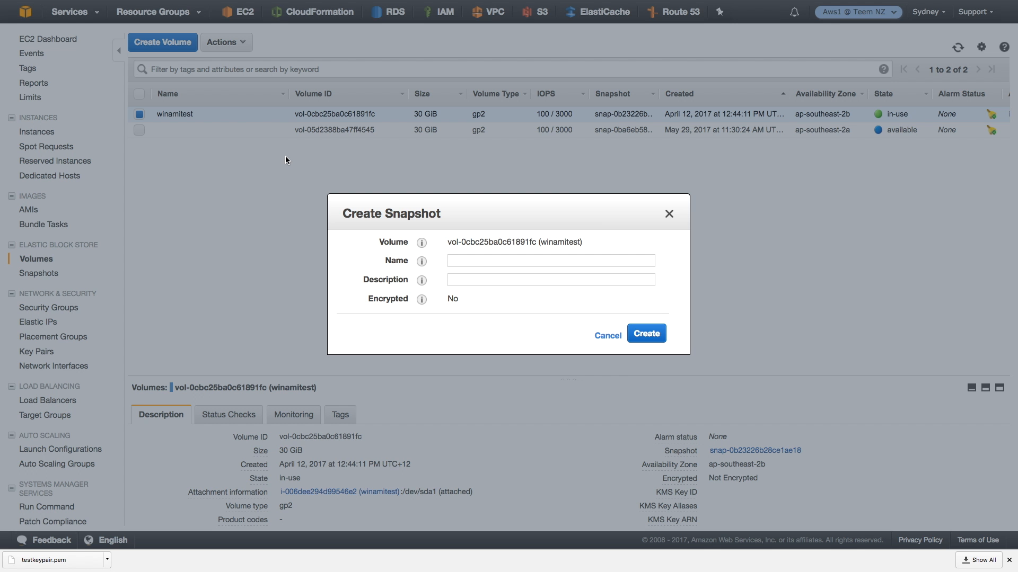
click(475, 261)
text(new)
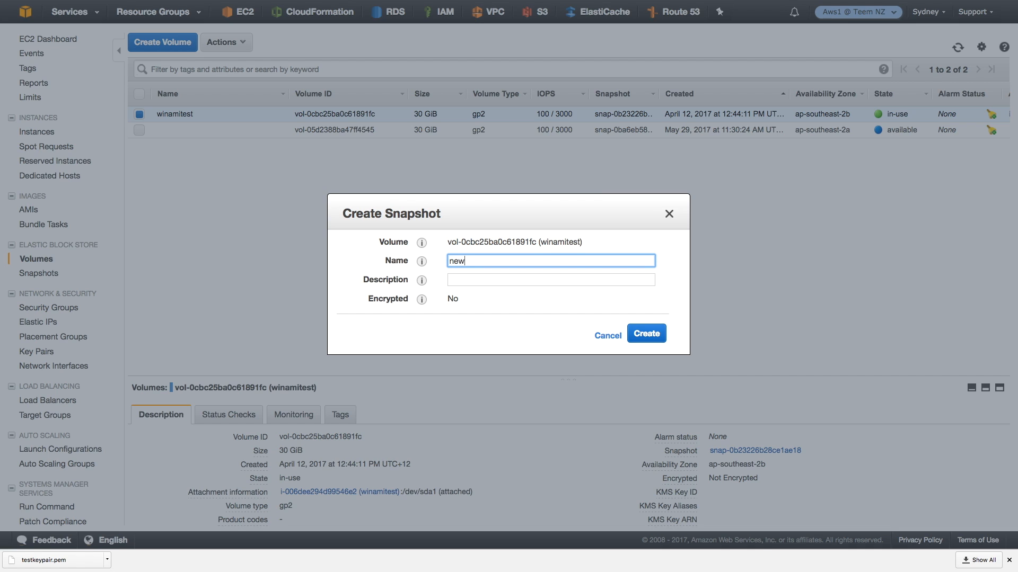
text(snapshot)
key(super+a)
key(super+c)
key(Tab)
key(super+v)
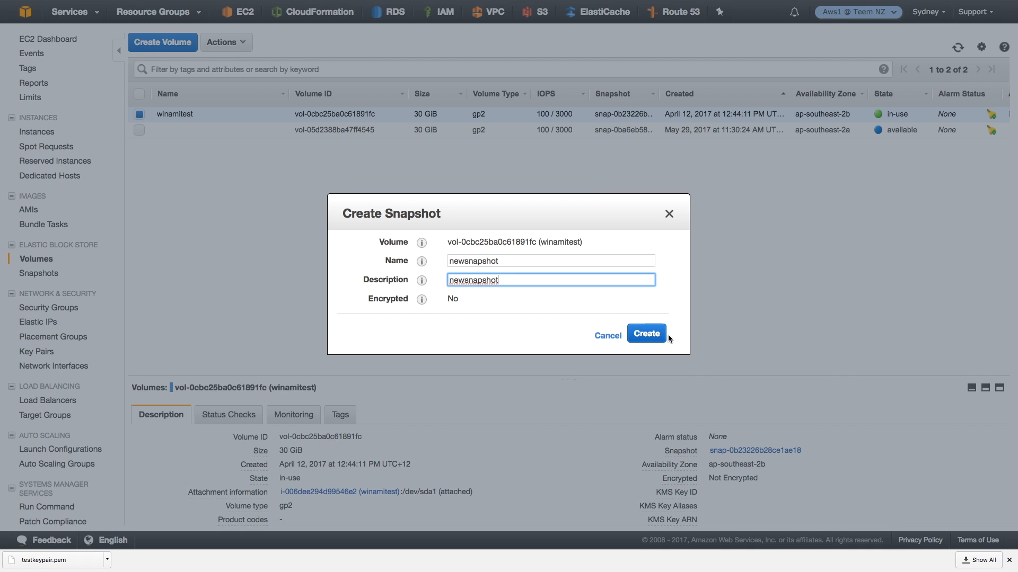
click(647, 334)
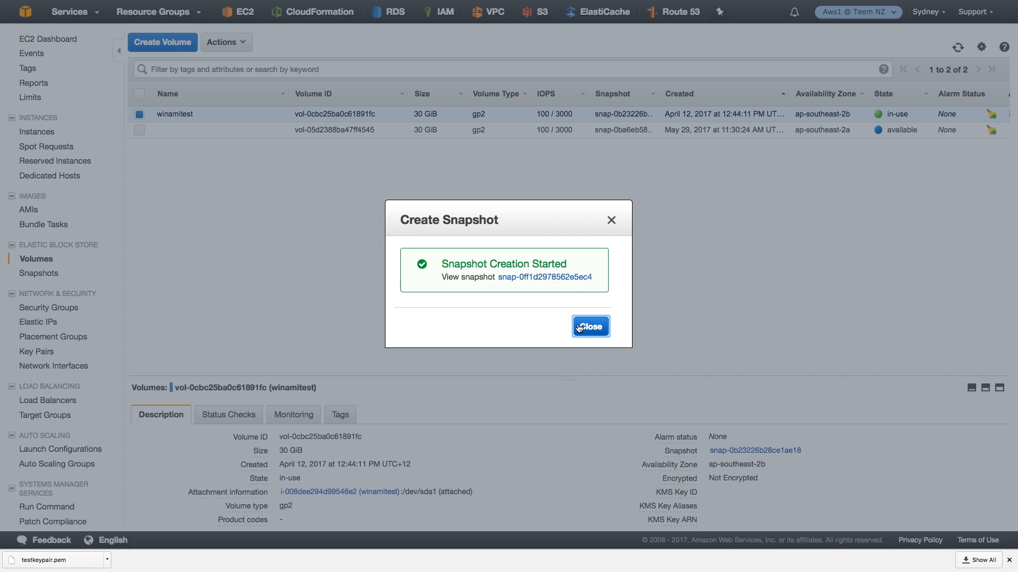
- View the created snapshot in the snapshots list and remove the search filter to list all snapshots
click(583, 277)
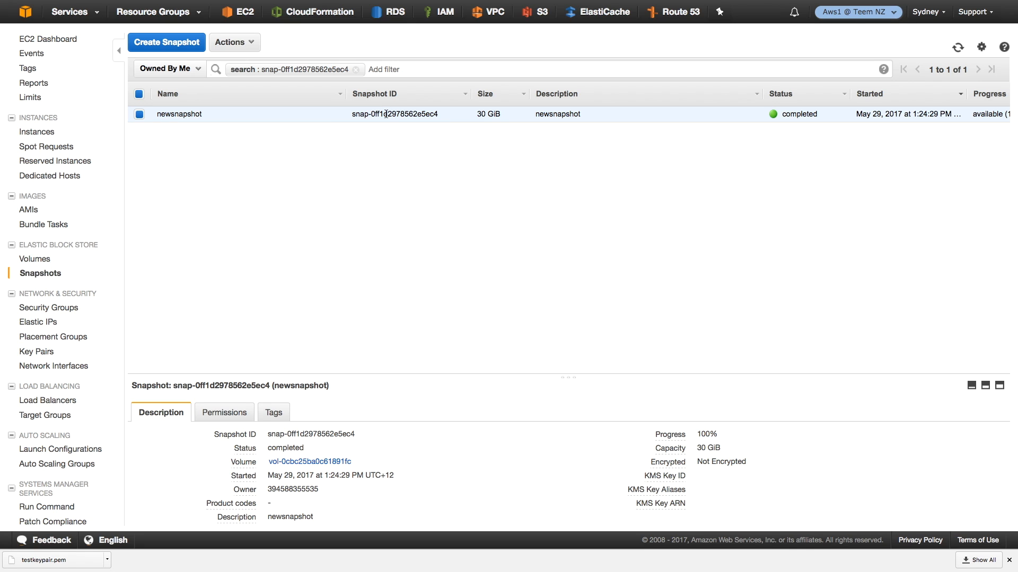
click(355, 69)
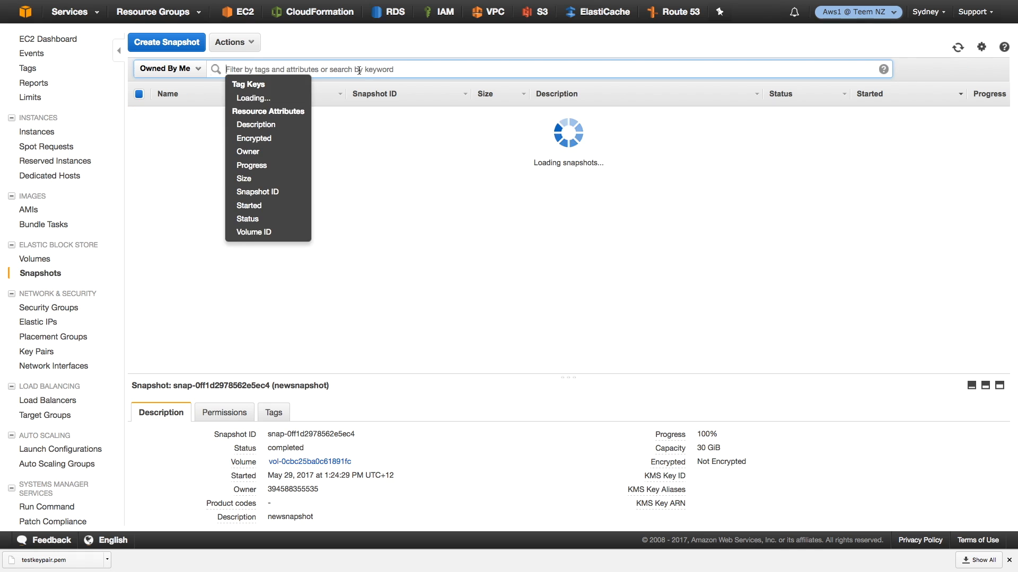
click(354, 44)
- Create a 100 GiB General Purpose SSD (GP2) volume from the newsnapshot snapshot in the ap-southeast-2a availability zone
click(233, 43)
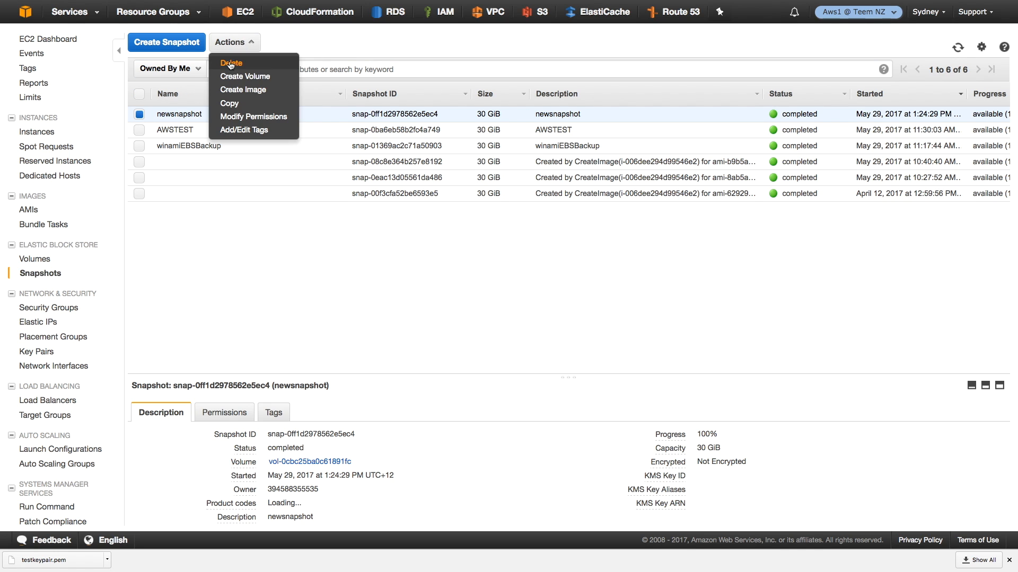
click(236, 81)
double_click(474, 240)
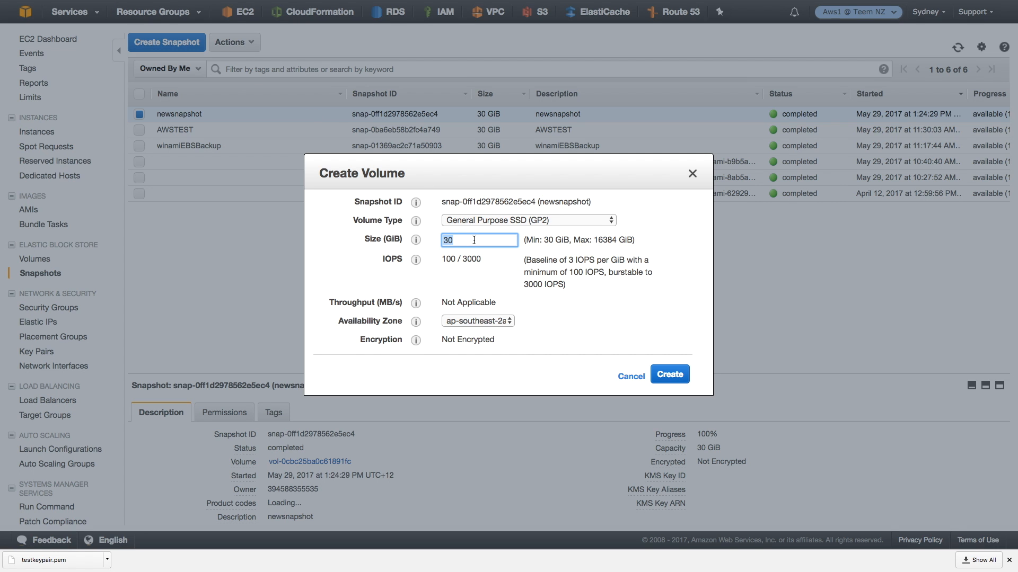
text(100)
key(Tab)
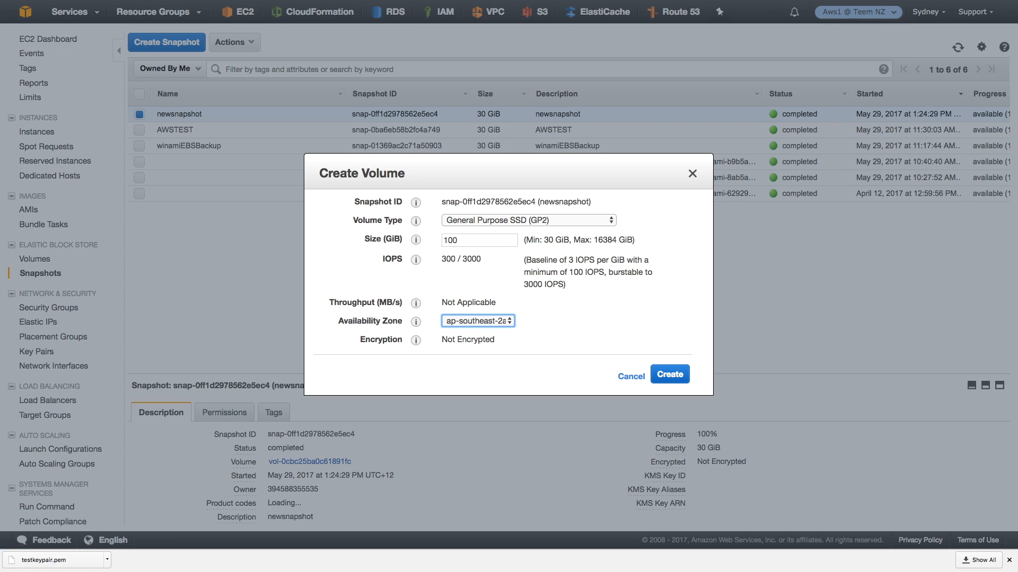
click(670, 374)
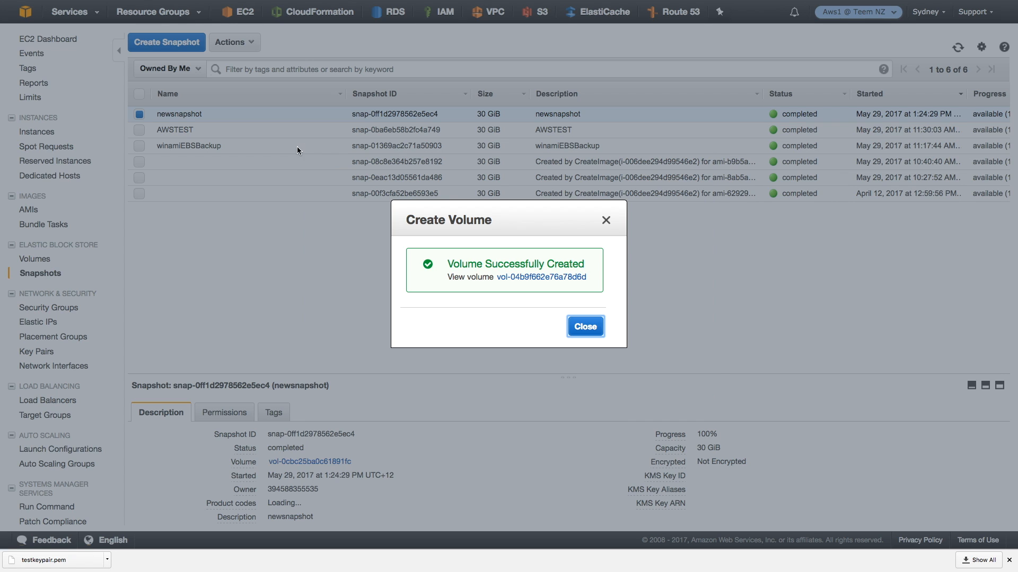
- View the new volume in an unfiltered list of all volumes and select only the winamitest volume instead
click(525, 278)
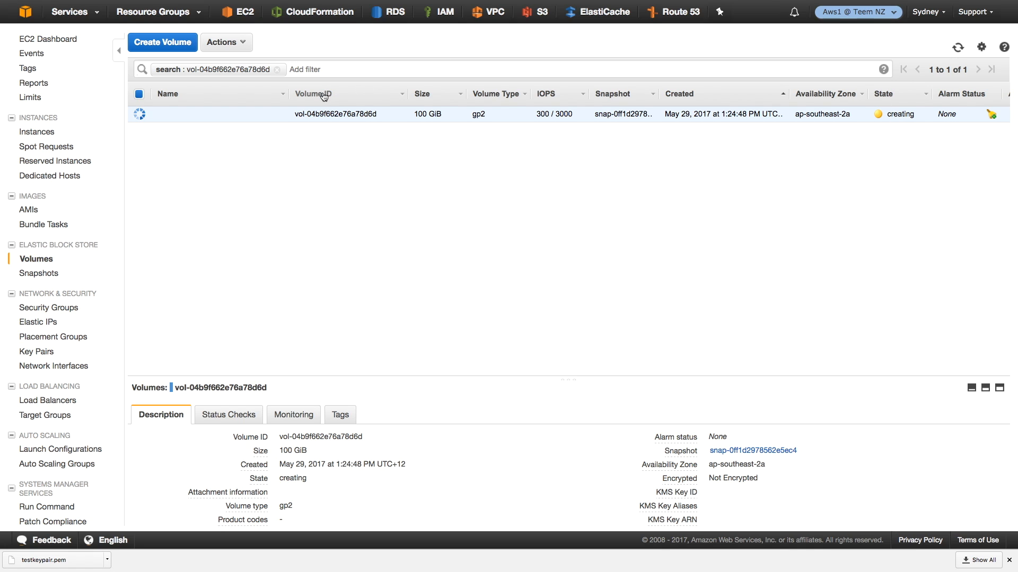
click(277, 69)
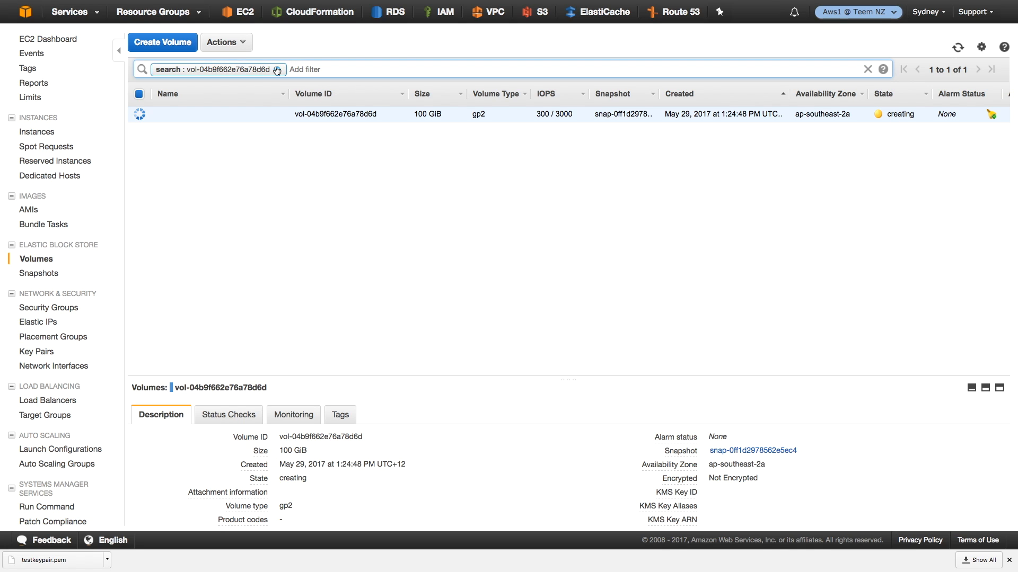
click(597, 44)
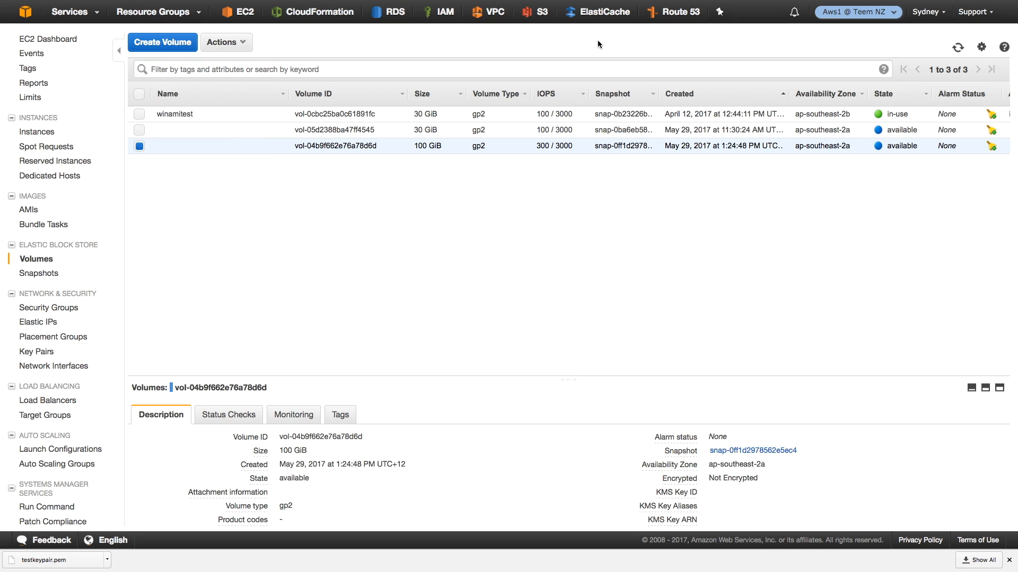
click(139, 147)
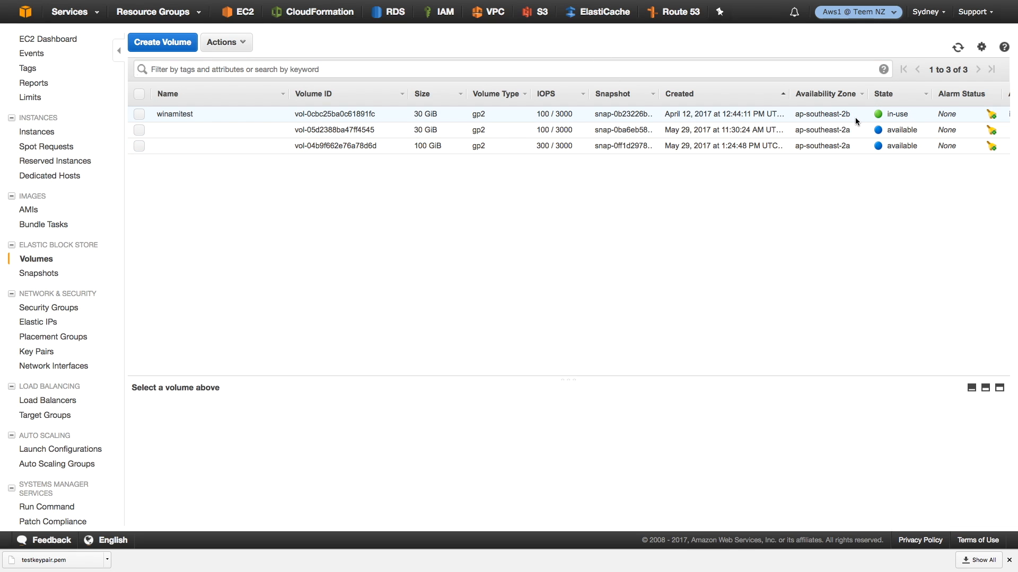
click(226, 116)
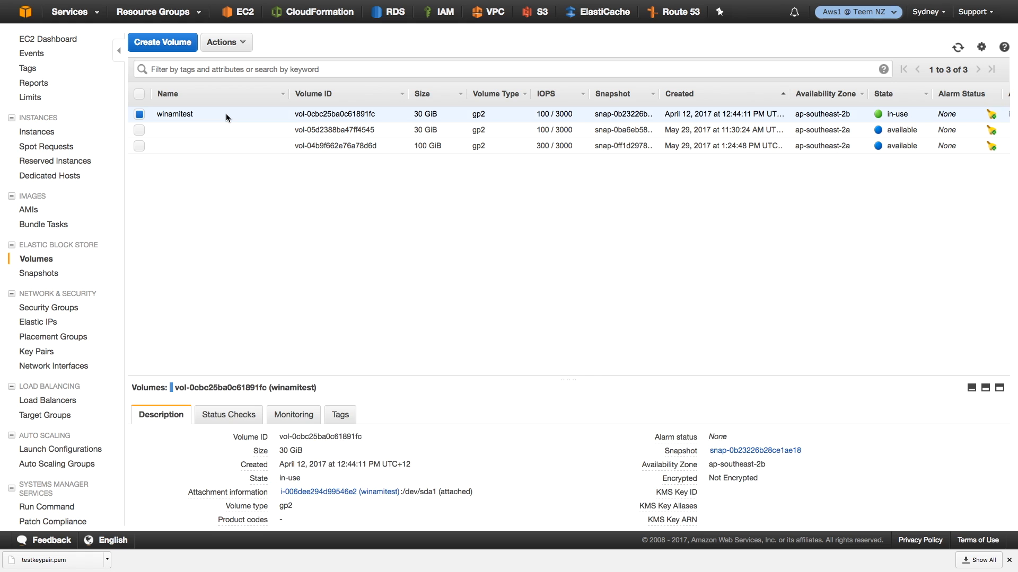